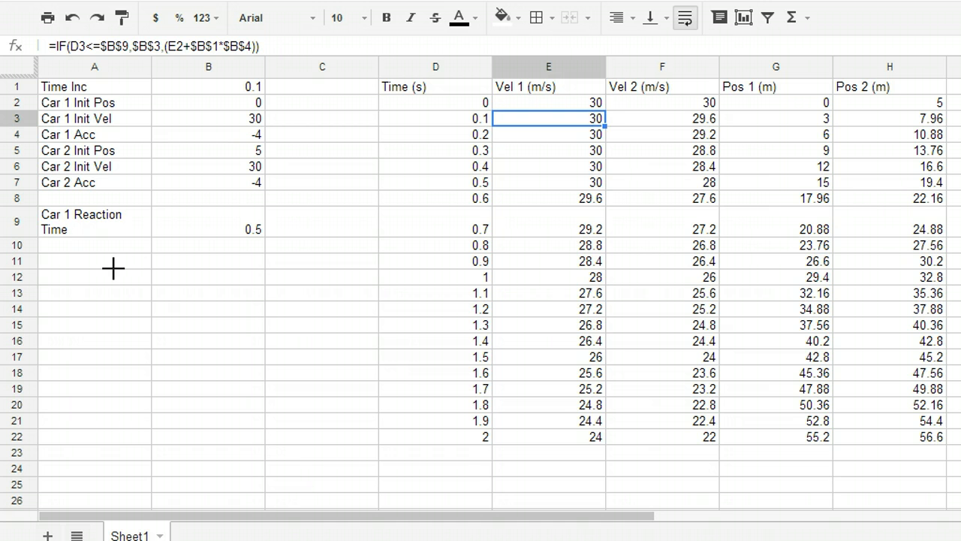
Handwrite the start of the IF syntax, "IF(condition,", in the empty area below the car parameters and label the condition "T/F"
left_click_drag(60, 251, 58, 284)
left_click_drag(45, 286, 69, 288)
mouse_move(49, 250)
left_mouse_down()
mouse_move(94, 253)
mouse_move(84, 284)
left_mouse_up()
left_click_drag(75, 263, 99, 263)
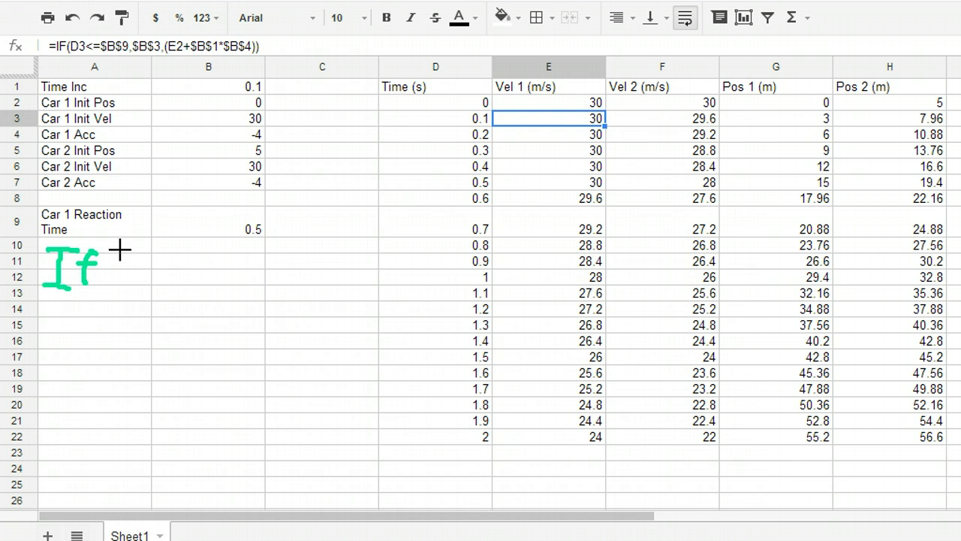
left_click_drag(119, 244, 111, 301)
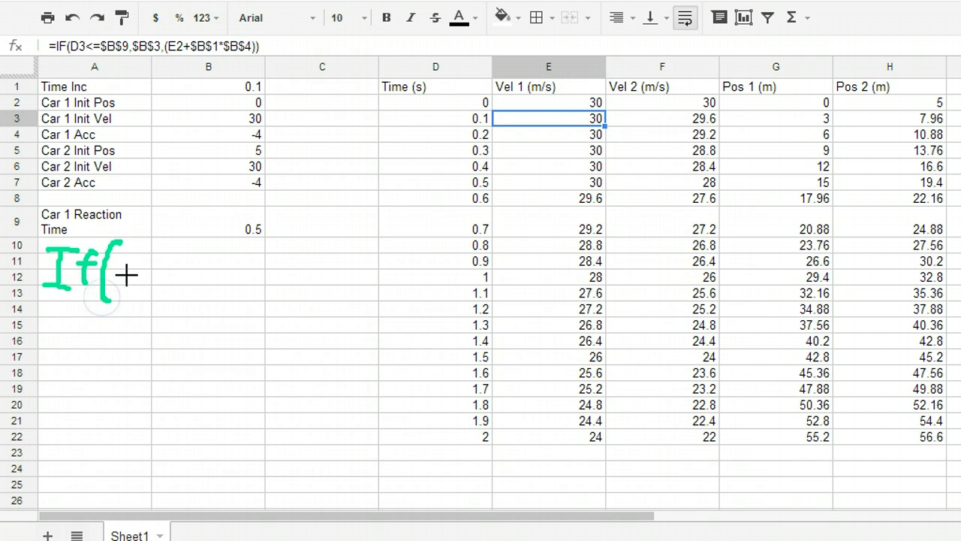
left_click_drag(124, 269, 230, 279)
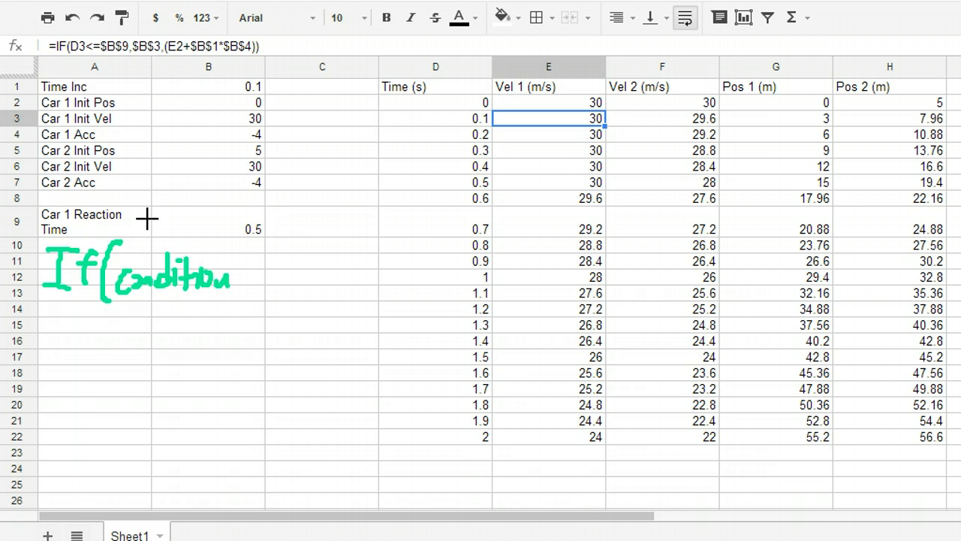
mouse_move(142, 215)
left_mouse_down()
mouse_move(161, 218)
mouse_move(165, 233)
mouse_move(197, 234)
left_mouse_up()
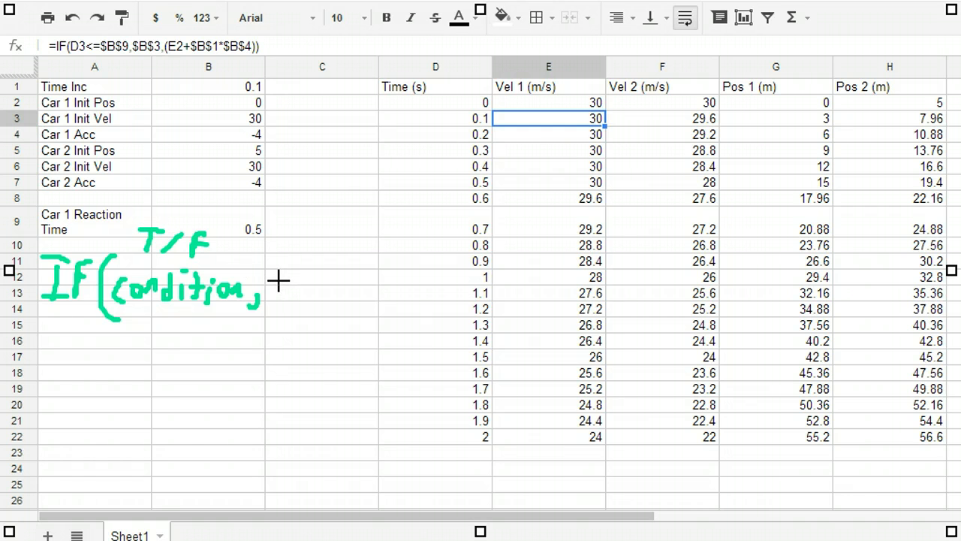
Complete the handwritten IF syntax with "action1," labelled T and "action 2)" labelled F
mouse_move(283, 280)
left_mouse_down()
mouse_move(307, 287)
mouse_move(324, 271)
mouse_move(366, 265)
mouse_move(393, 286)
mouse_move(384, 304)
left_mouse_up()
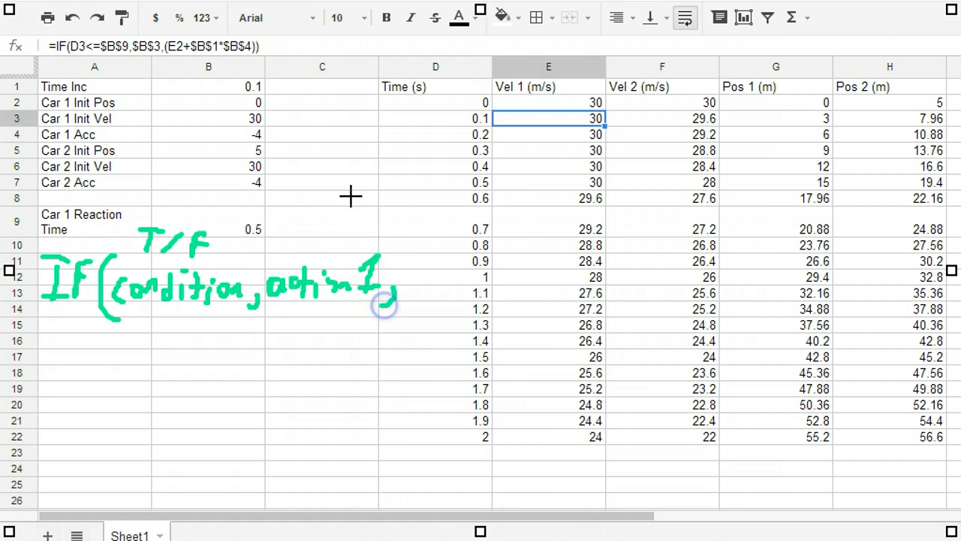
left_click_drag(291, 223, 319, 223)
left_click_drag(304, 223, 304, 247)
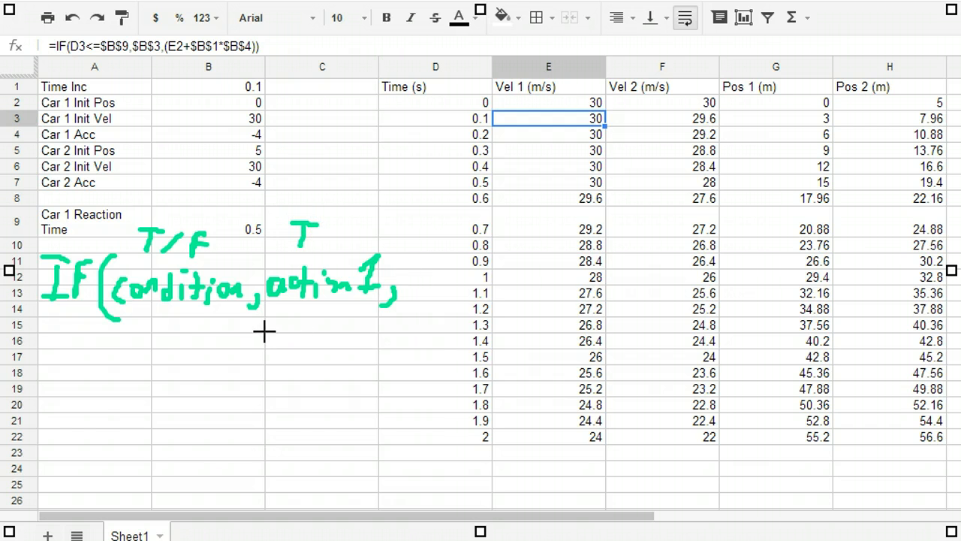
mouse_move(263, 329)
left_mouse_down()
mouse_move(253, 333)
mouse_move(271, 332)
mouse_move(267, 342)
left_mouse_up()
mouse_move(284, 319)
left_mouse_down()
mouse_move(283, 328)
mouse_move(373, 328)
mouse_move(365, 353)
left_mouse_up()
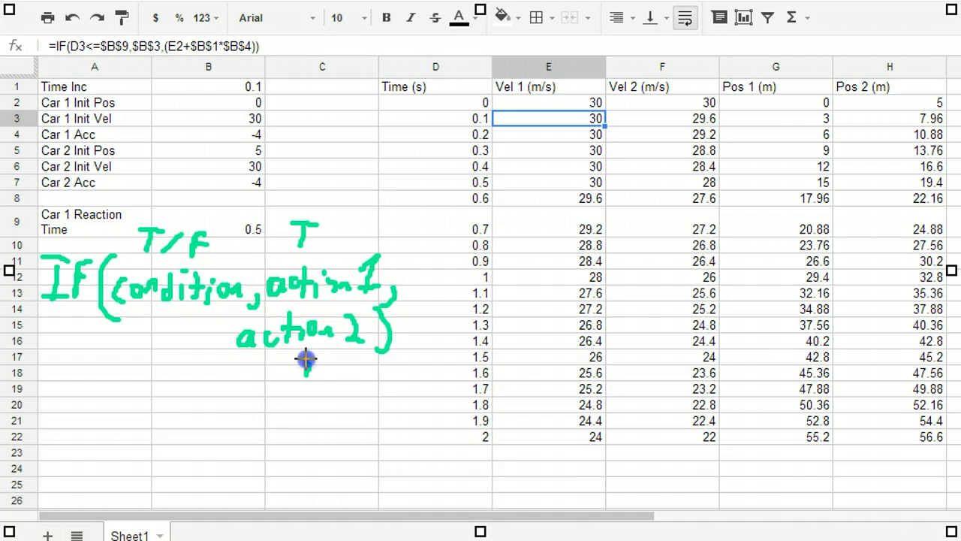
left_click_drag(306, 359, 305, 375)
mouse_move(304, 359)
left_mouse_down()
mouse_move(321, 358)
mouse_move(317, 366)
left_mouse_up()
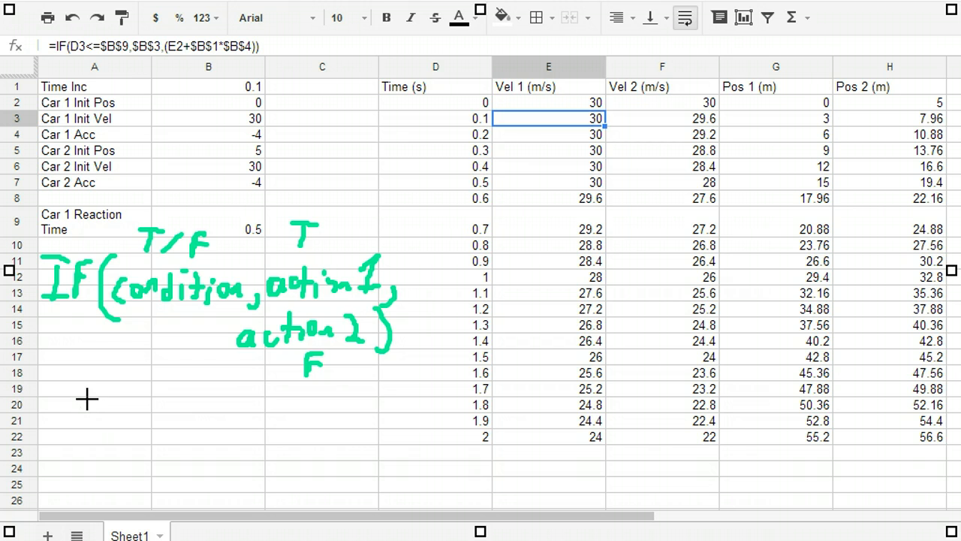
Handwrite the example "IF(Red, stop, go)" with T under stop, F under go and Red underlined, and clear all the annotations
mouse_move(65, 396)
left_mouse_down()
mouse_move(55, 413)
mouse_move(90, 387)
mouse_move(131, 399)
mouse_move(133, 383)
mouse_move(172, 378)
mouse_move(242, 394)
mouse_move(271, 382)
mouse_move(300, 425)
mouse_move(322, 399)
mouse_move(337, 401)
left_mouse_up()
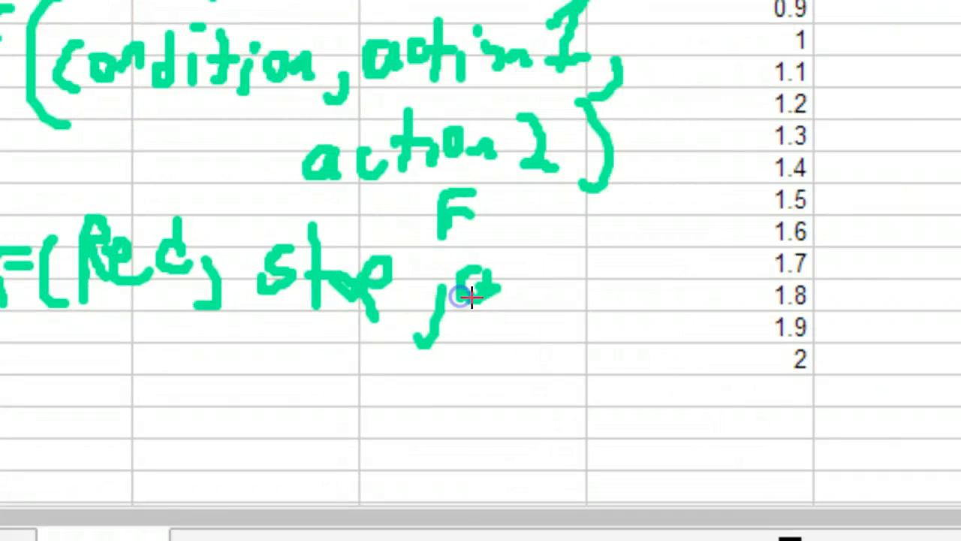
mouse_move(471, 298)
left_mouse_down()
mouse_move(493, 307)
mouse_move(536, 260)
mouse_move(531, 332)
left_mouse_up()
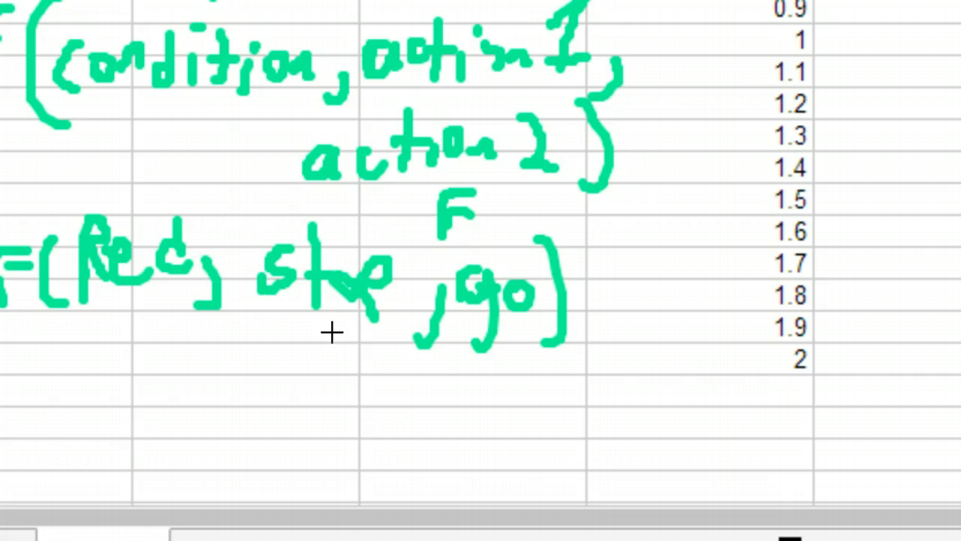
mouse_move(322, 330)
left_mouse_down()
mouse_move(313, 351)
mouse_move(345, 327)
left_mouse_up()
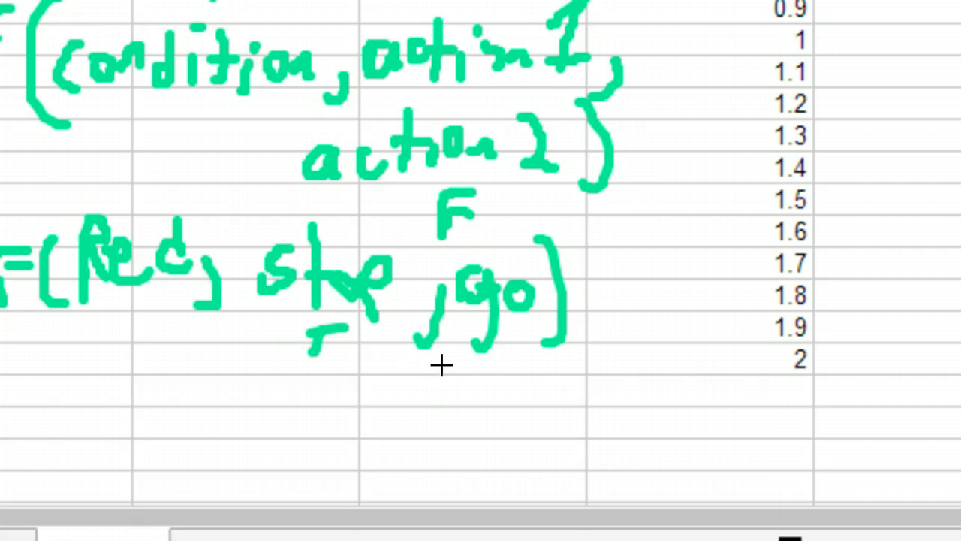
left_click_drag(440, 363, 439, 395)
mouse_move(437, 360)
left_mouse_down()
mouse_move(462, 354)
mouse_move(458, 371)
left_mouse_up()
left_click_drag(85, 284, 225, 303)
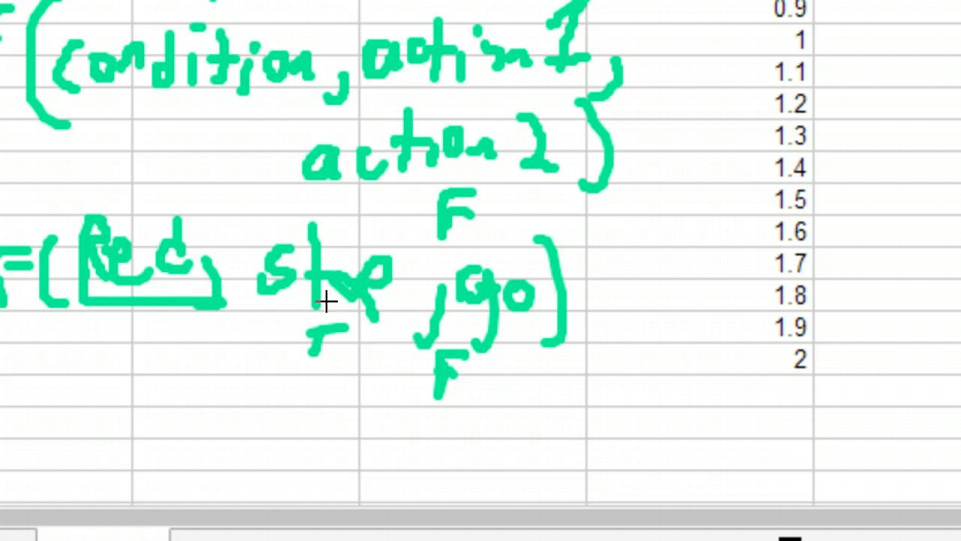
key("Escape")
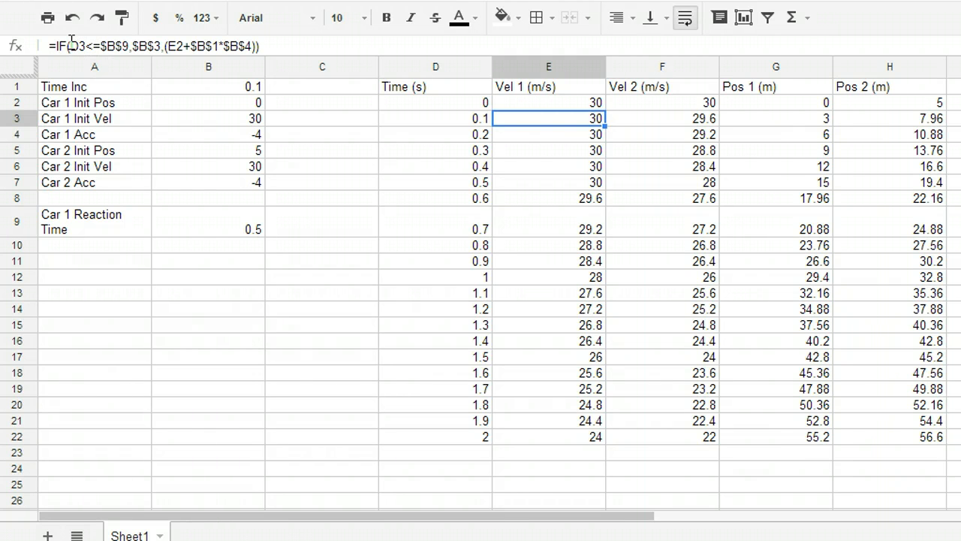
Highlight the condition in cell E3's IF formula and re-enter its comparison reference as $B$9
left_click_drag(70, 45, 135, 43)
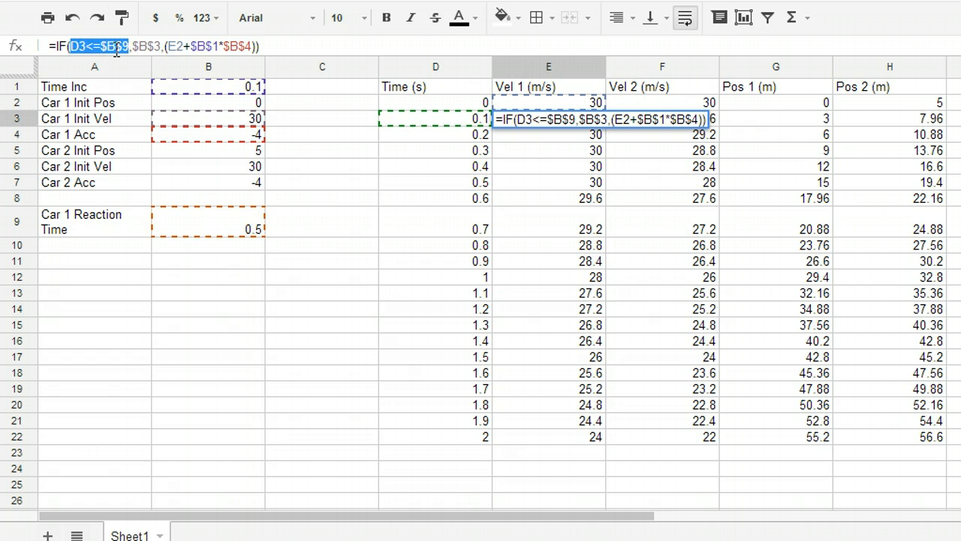
left_click(516, 138)
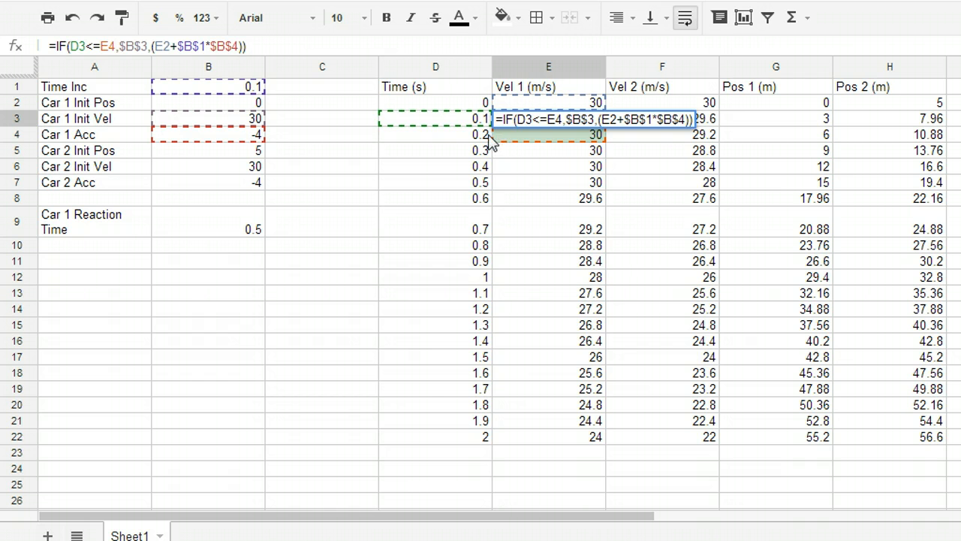
key("BackSpace")
key("BackSpace")
type("$B$")
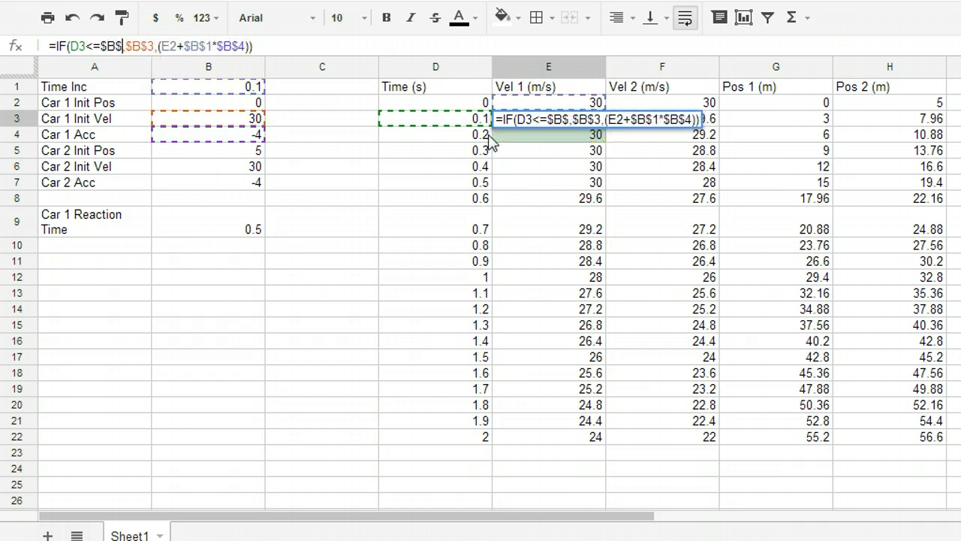
type("(")
key("BackSpace")
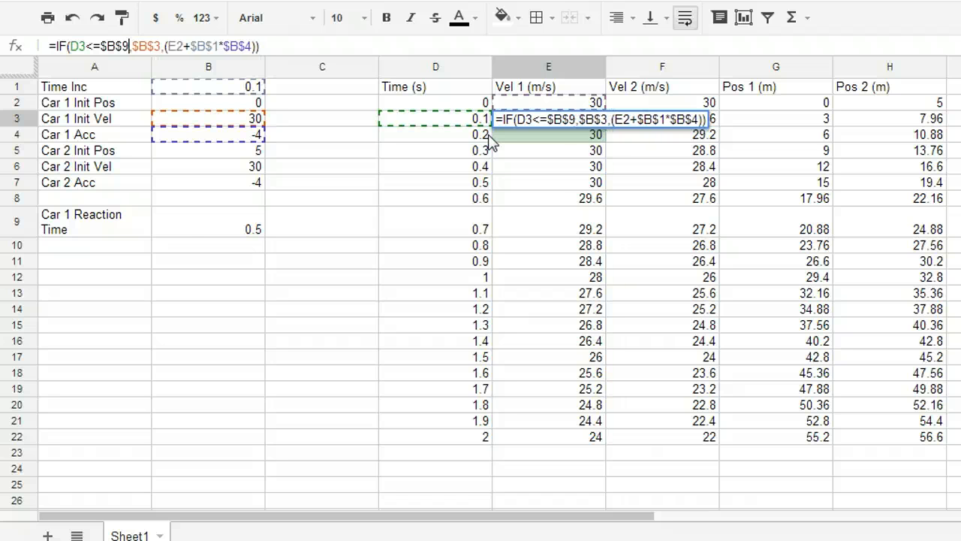
type("9")
key("Return")
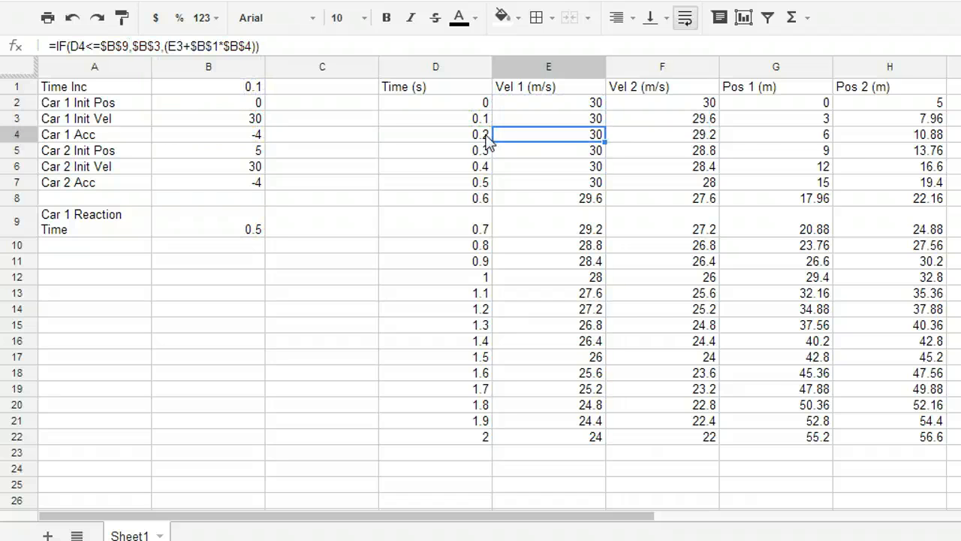
Inspect the IF formulas in E5, E6 and E3, along with the compared time in D3 and reaction time in B9
left_click(567, 153)
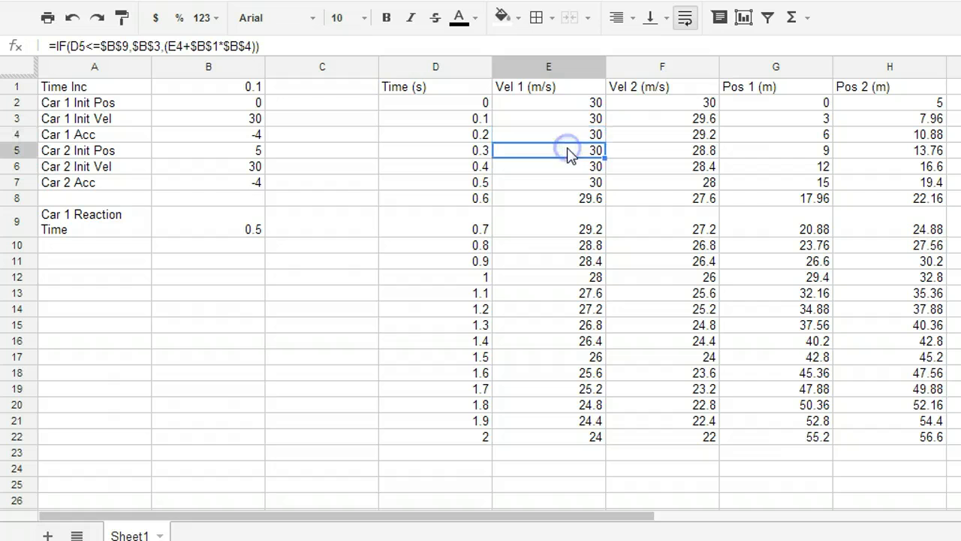
left_click(563, 162)
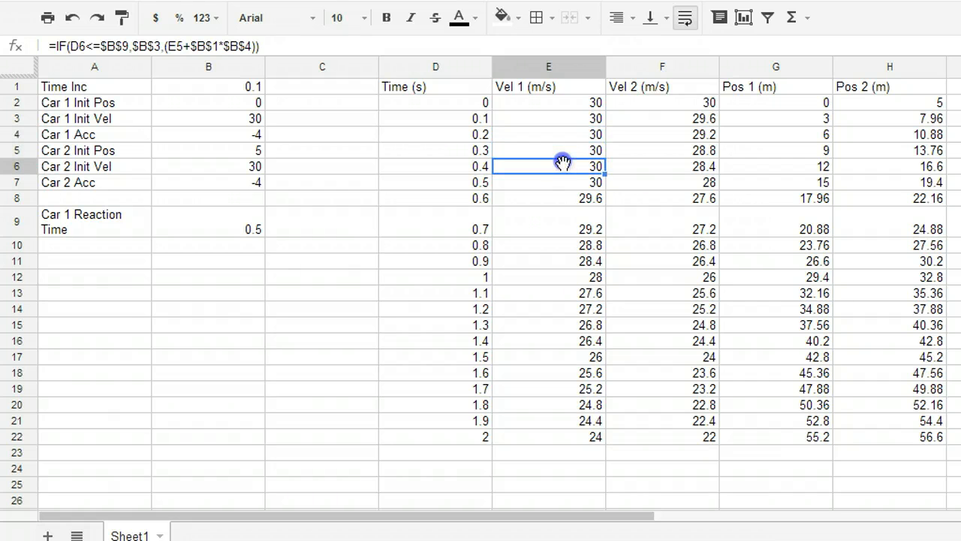
left_click(555, 120)
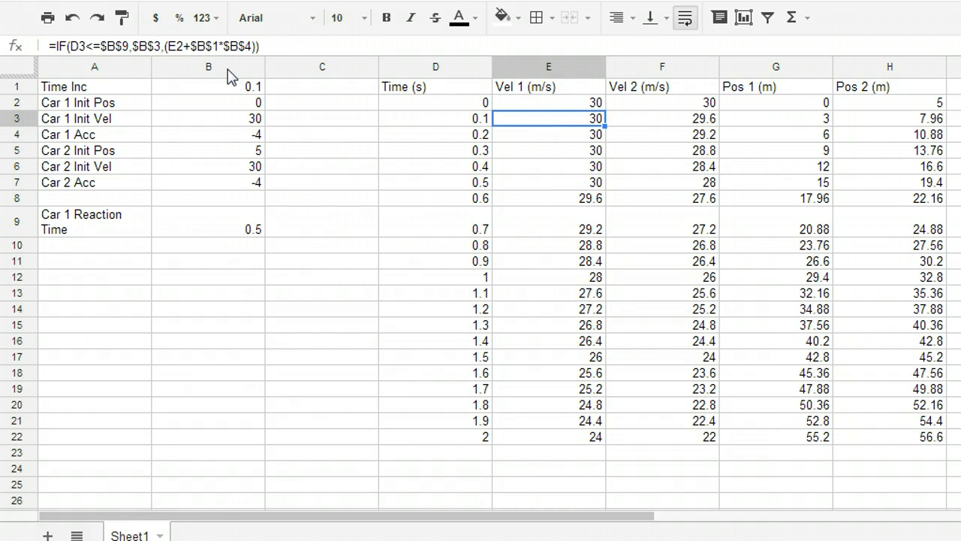
left_click(463, 118)
left_click(546, 117)
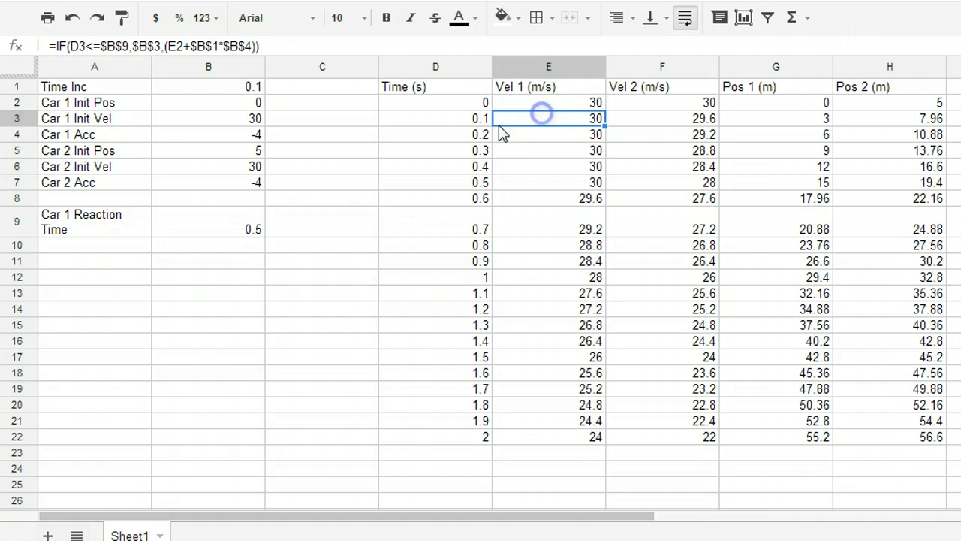
left_click(242, 225)
Highlight the true result $B$3 and the false result (E2+$B$1*$B$4) in cell E3's formula, leaving the formula as it is
left_click(537, 120)
left_click(162, 46)
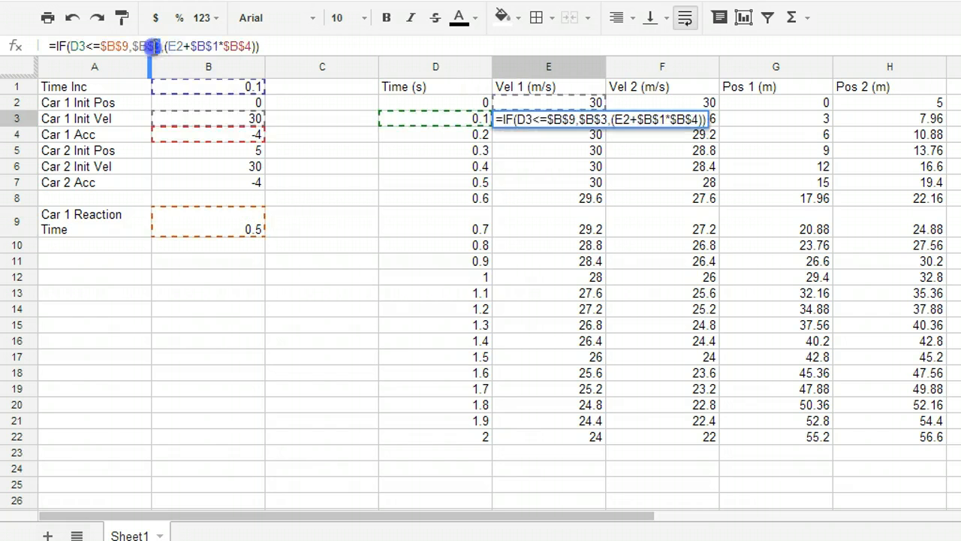
left_click_drag(162, 46, 132, 46)
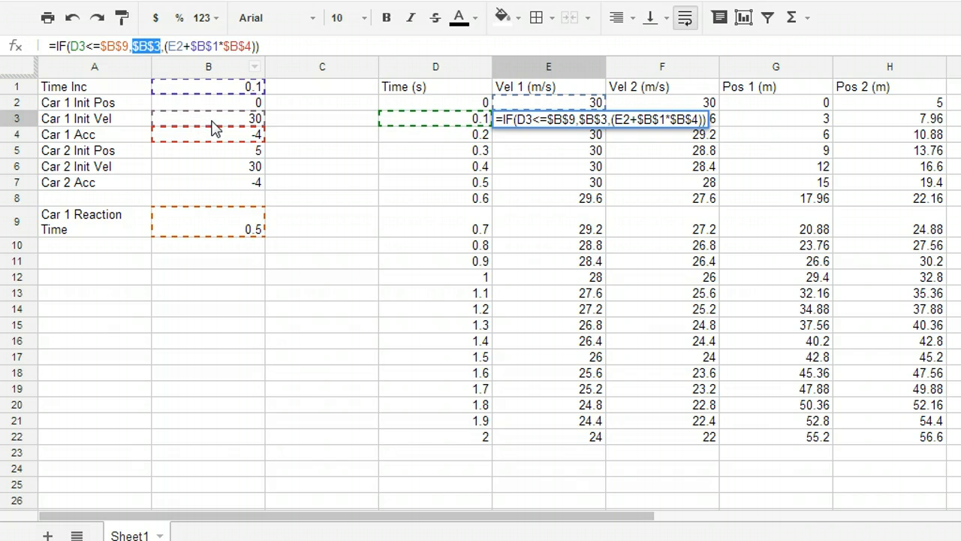
left_click(166, 46)
left_click(162, 46)
left_click_drag(165, 46, 255, 46)
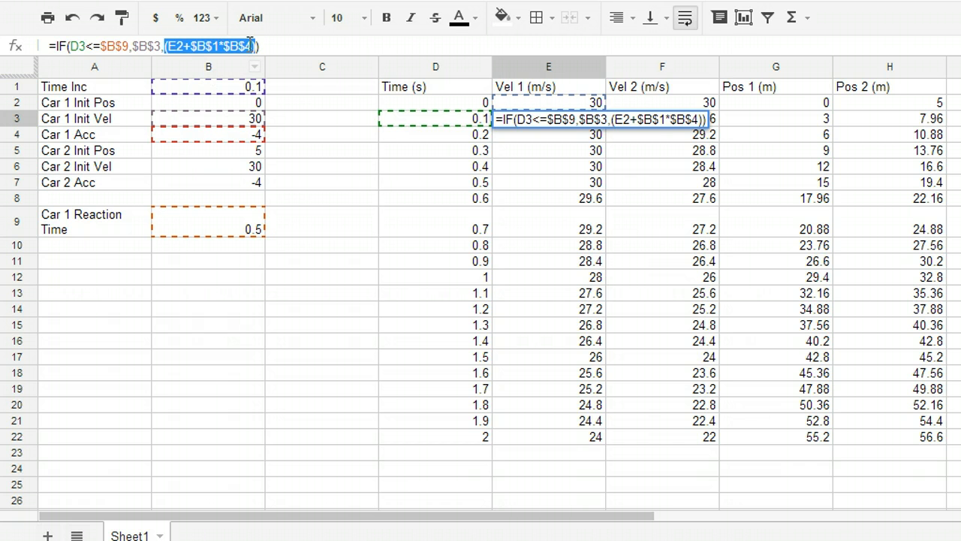
key("Return")
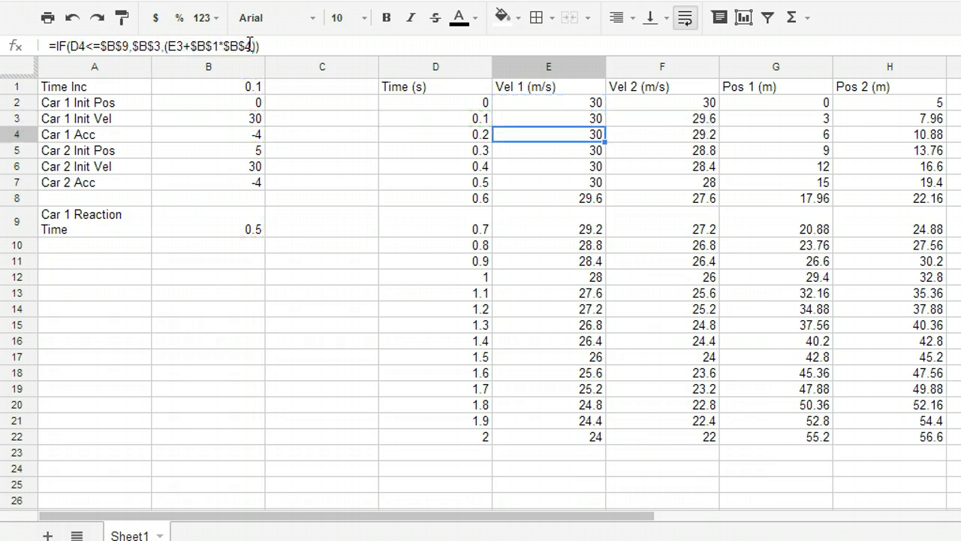
Examine the Vel 1 formulas down column E to the end of the data and back up
key("Down")
key("Down")
key("Down")
key("Down")
key("Down")
key("Down")
key("Down")
key("Down")
key("Down")
key("Down")
key("Down")
key("Down")
key("Down")
key("Down")
key("Down")
key("Down")
key("Down")
key("Down")
key("Down")
key("Down")
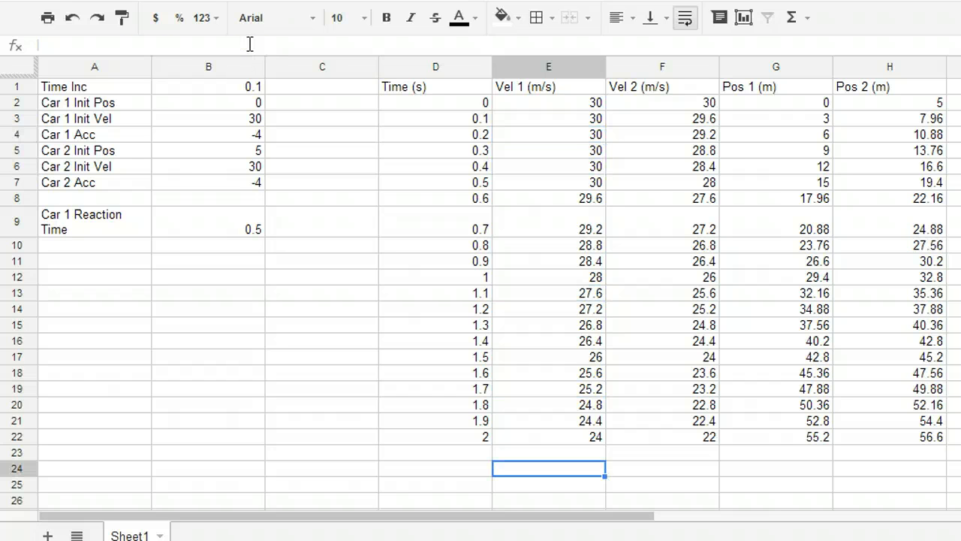
key("Up")
key("Up")
key("Up")
key("Up")
key("Up")
key("Up")
key("Up")
key("Up")
key("Up")
key("Up")
key("Up")
key("Up")
key("Up")
key("Up")
key("Up")
key("Up")
key("Up")
key("Up")
key("Up")
key("Up")
key("Up")
key("Up")
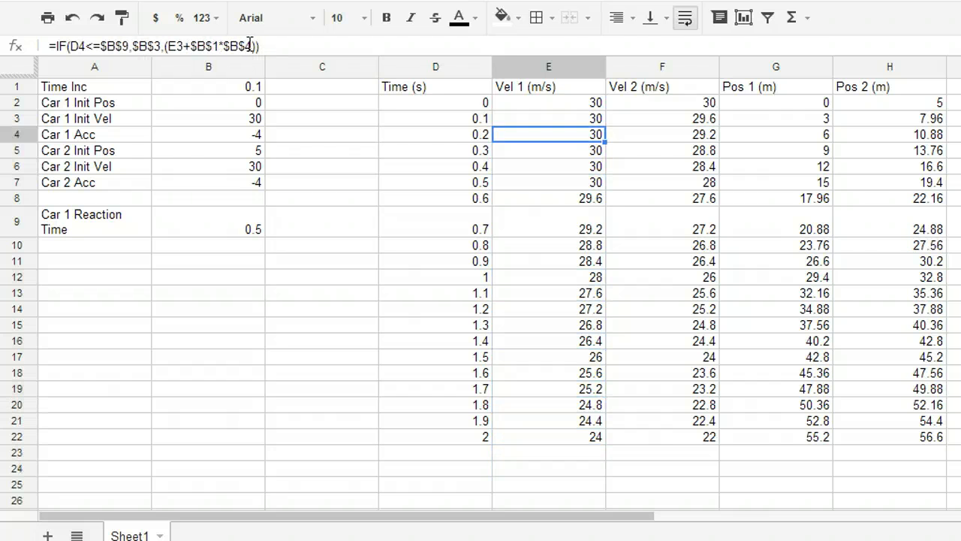
Set the Car 1 Reaction Time in cell B9 to 0.2
key("Right")
key("Right")
key("Right")
key("Left")
key("Left")
key("Left")
key("Left")
key("Left")
key("Left")
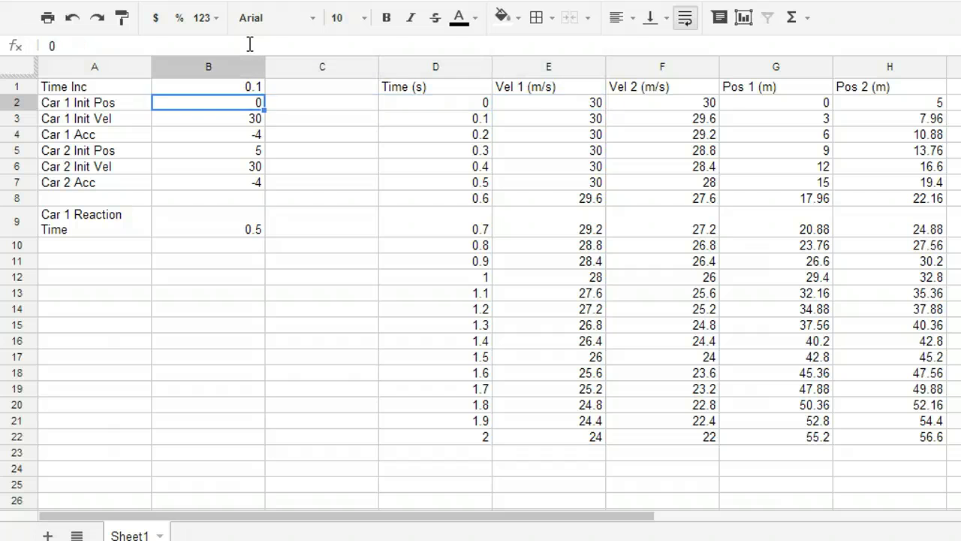
key("Down")
key("Down")
key("Down")
key("Down")
key("Down")
key("Down")
key("Down")
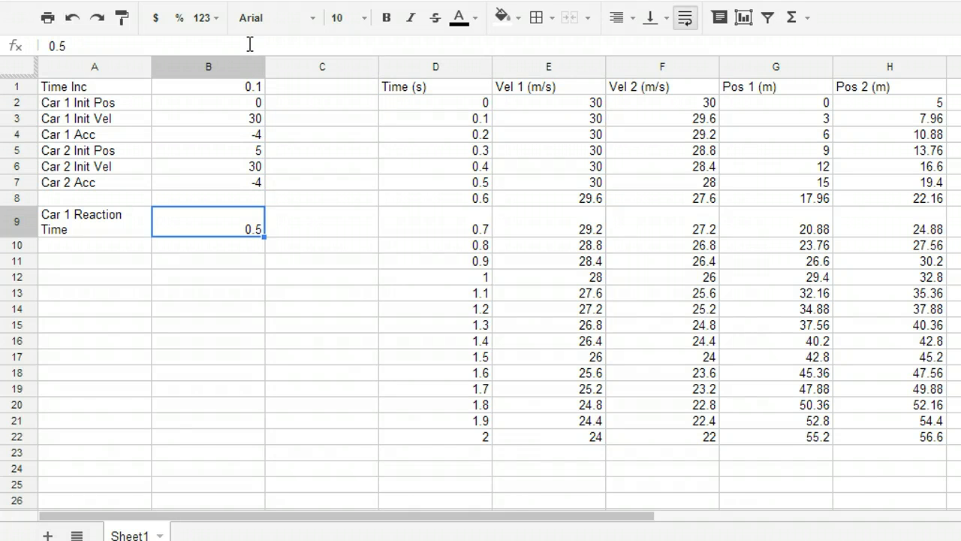
key("BackSpace")
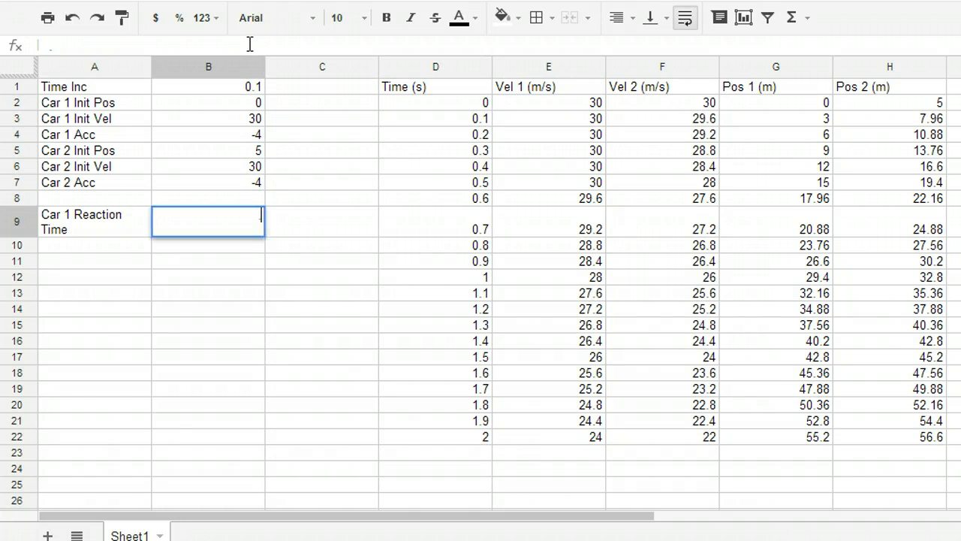
type(".2")
key("Return")
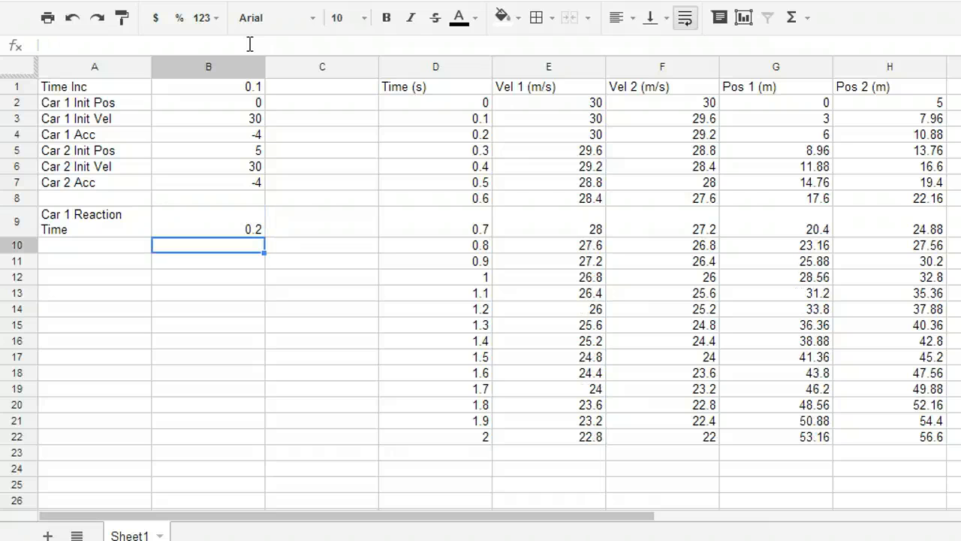
Examine the recalculated Vel 1 cells in column E from row 10 to row 22 and return toward the parameter columns
key("Right")
key("Right")
key("Right")
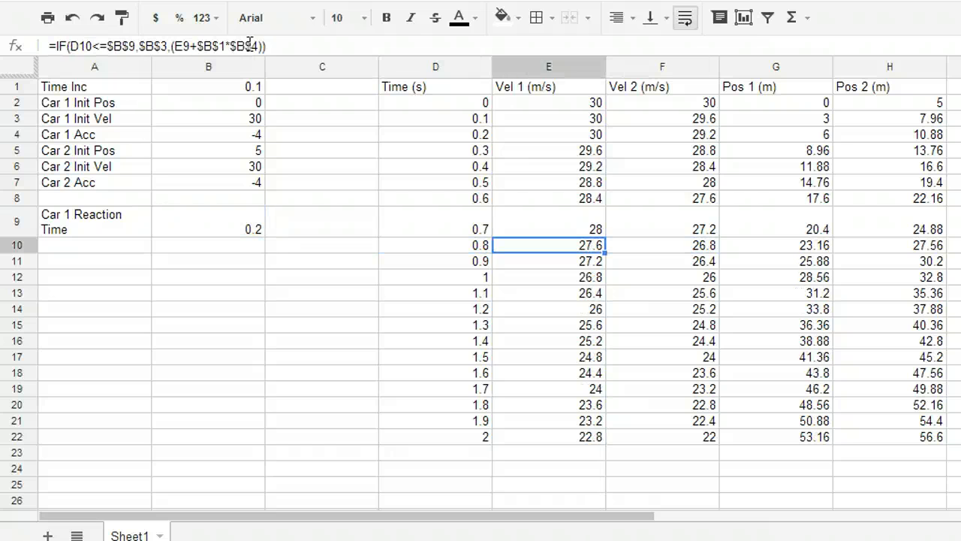
key("Down")
key("Down")
key("Down")
key("Down")
key("Down")
key("Down")
key("Down")
key("Down")
key("Down")
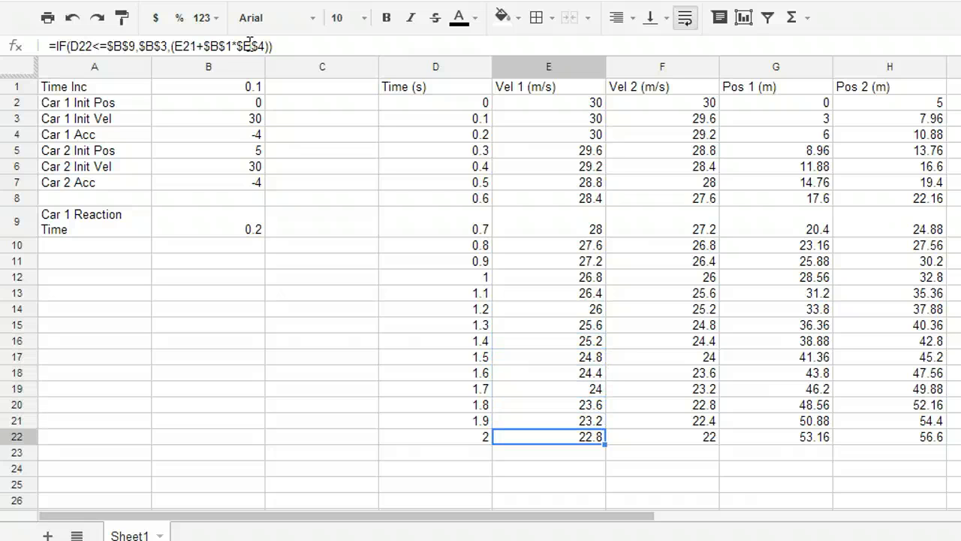
key("Up")
key("Up")
key("Up")
key("Up")
key("Up")
key("Up")
key("Up")
key("Up")
key("Up")
key("Up")
key("Up")
key("Up")
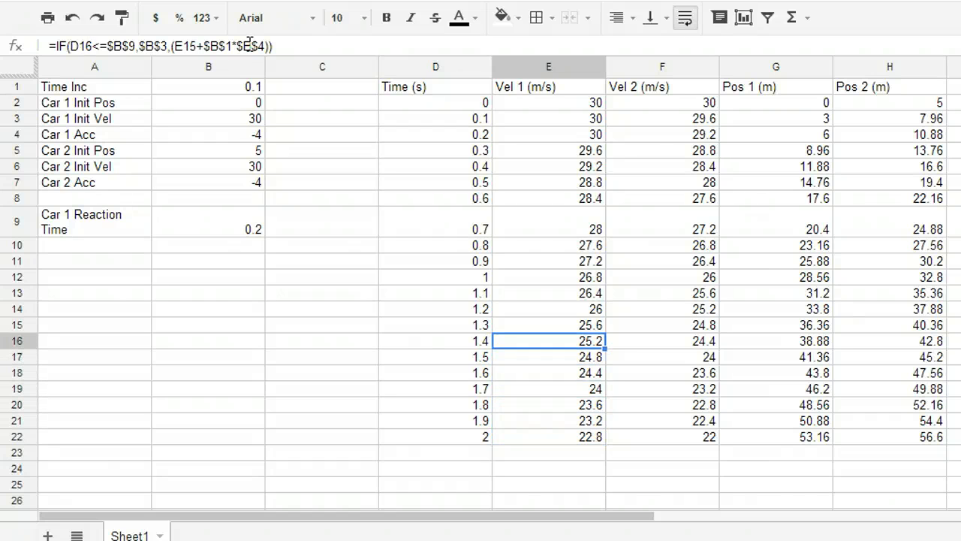
key("Left")
key("Left")
key("Left")
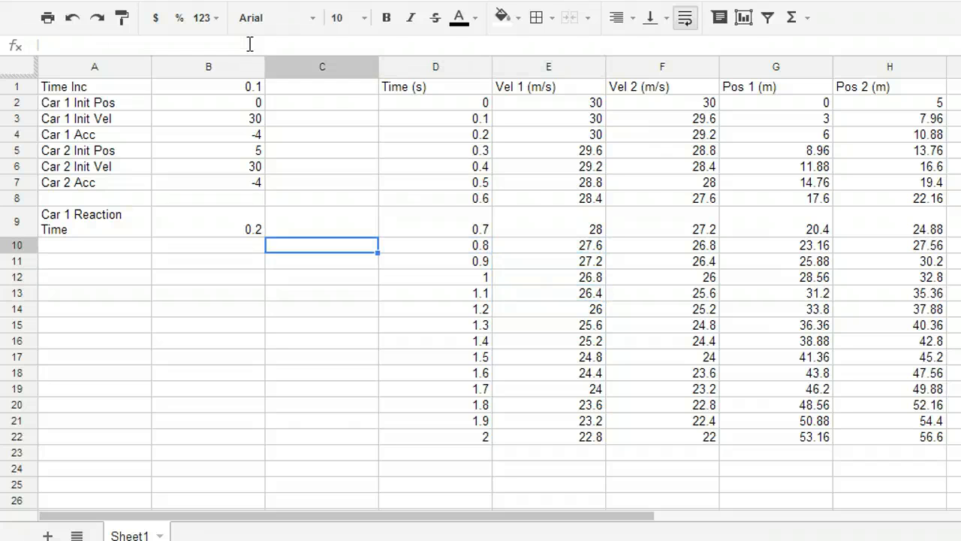
Set the Car 1 Reaction Time in cell B9 to 0.5
key("Up")
type(".5")
key("Return")
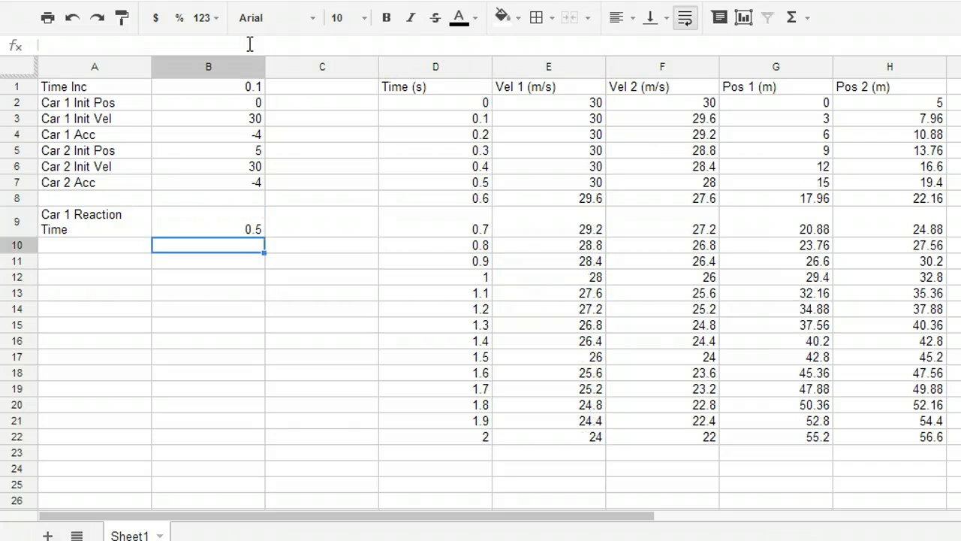
Examine the recalculated velocities down to row 22 and compare the two cars' final velocities and positions
key("Right")
key("Right")
key("Right")
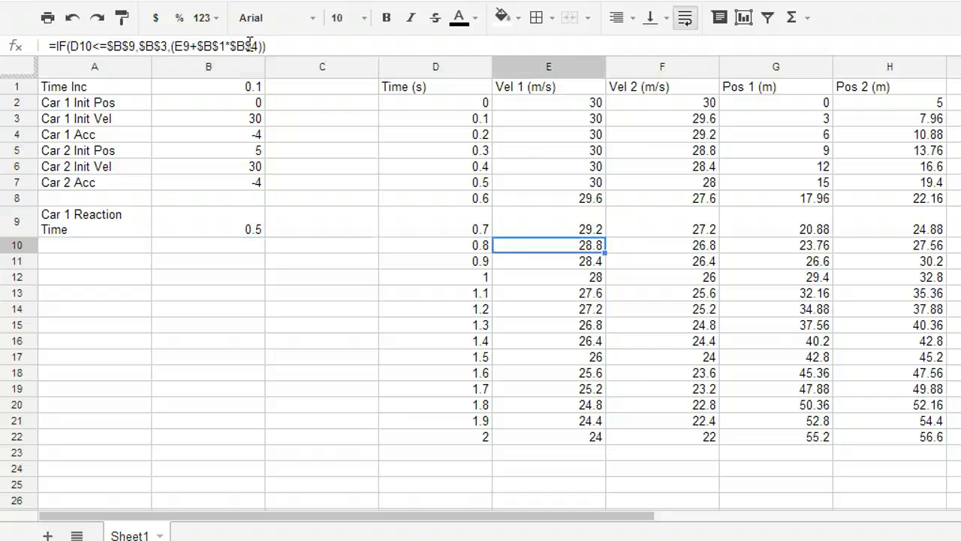
key("Right")
key("Down")
key("Down")
key("Down")
key("Down")
key("Down")
key("Down")
key("Down")
key("Down")
key("Down")
key("Down")
key("Down")
key("Down")
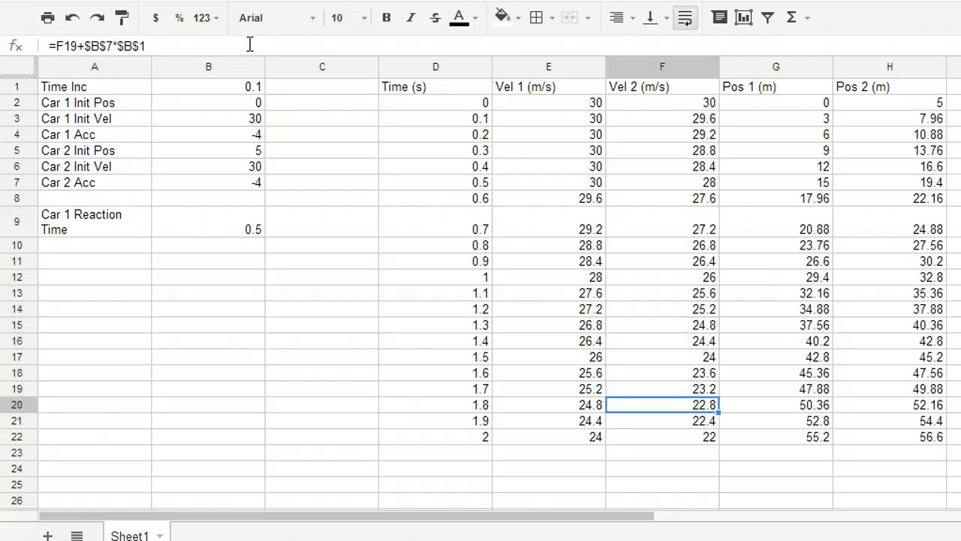
key("Left")
key("Right")
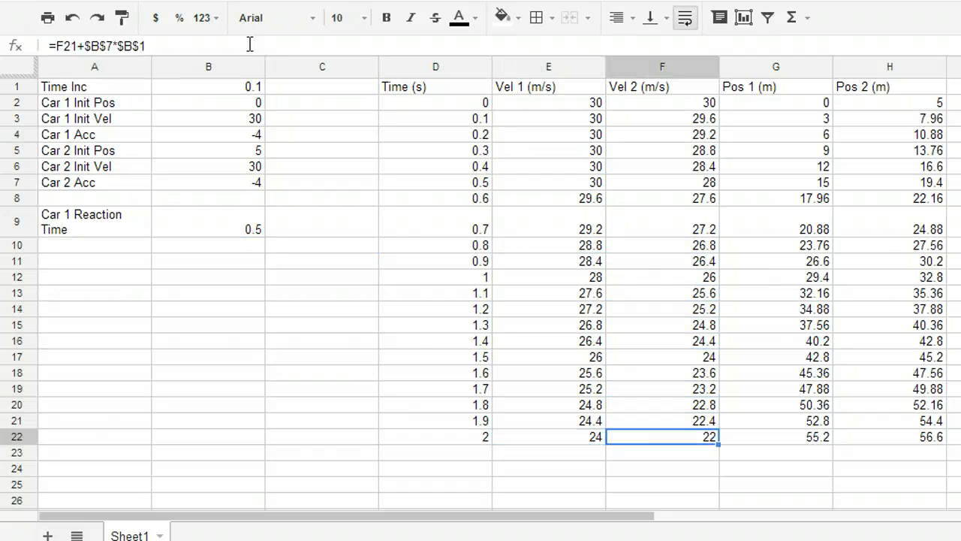
key("Left")
key("Right")
key("Right")
key("Right")
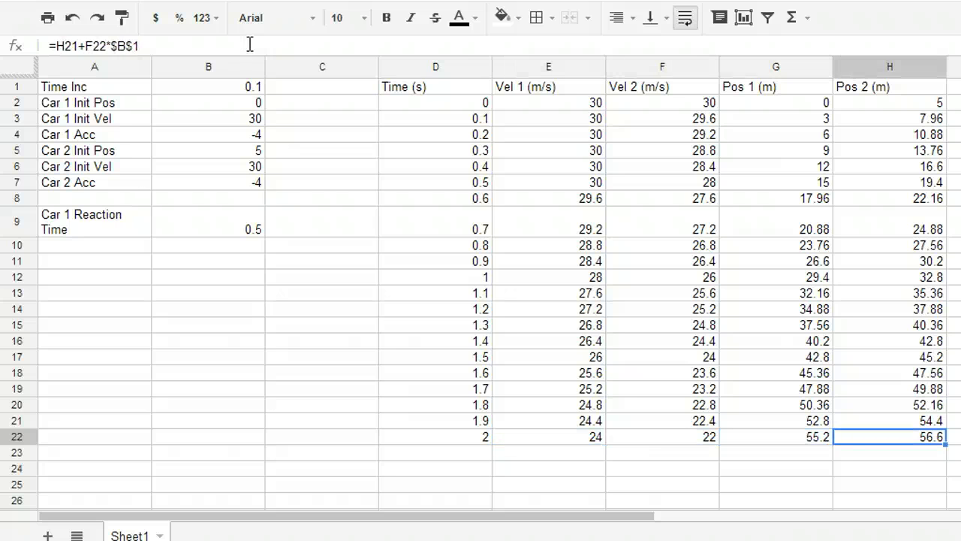
key("Left")
key("Left")
key("Left")
key("Left")
key("Left")
key("Left")
key("Left")
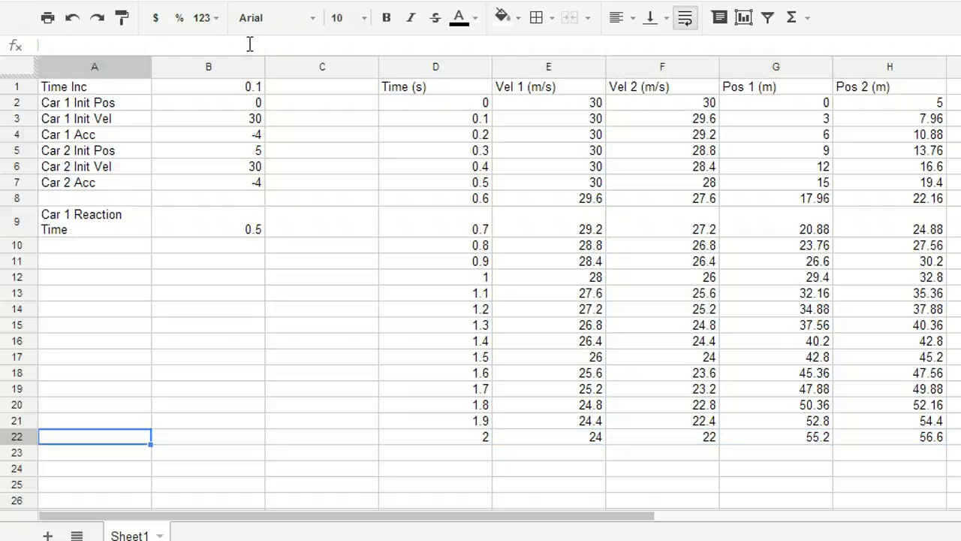
Set the Car 1 Init Vel in cell B3 to 25
key("Up")
key("Up")
key("Up")
key("Up")
key("Up")
key("Up")
key("Up")
key("Up")
key("Up")
key("Up")
key("Up")
key("Up")
key("Up")
key("Up")
key("Up")
key("Up")
key("Up")
key("Up")
key("Up")
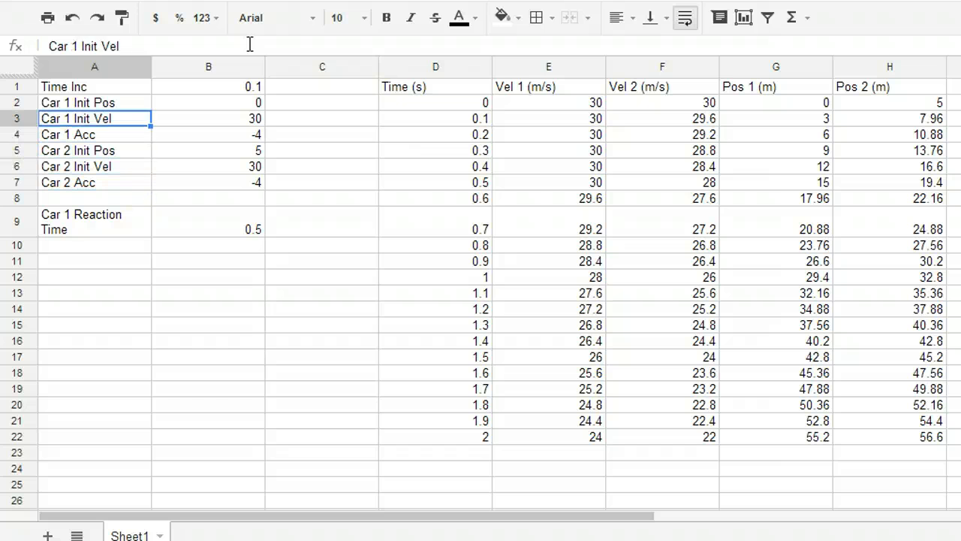
key("Right")
type("25")
key("Return")
Set the Car 2 Init Vel in cell B6 to 25
key("Down")
key("Down")
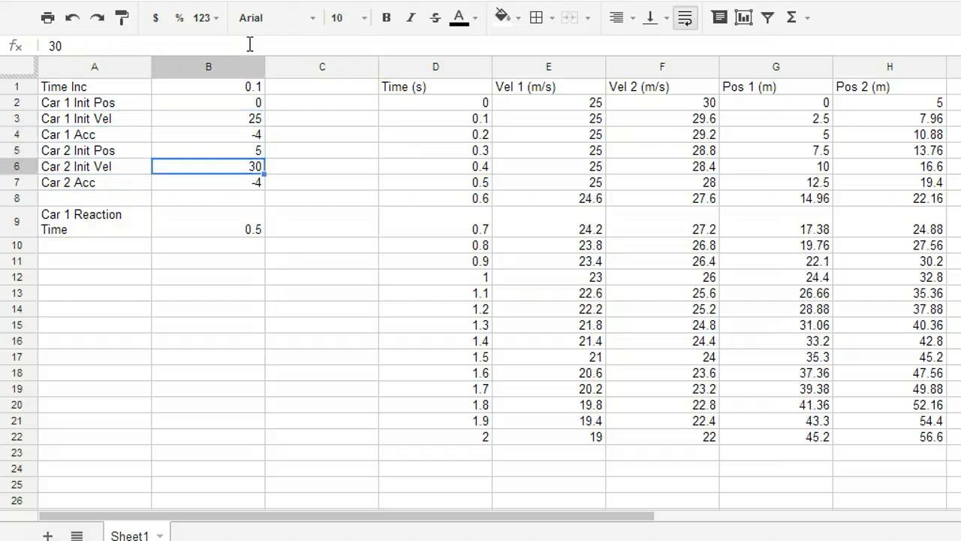
type("25")
key("Up")
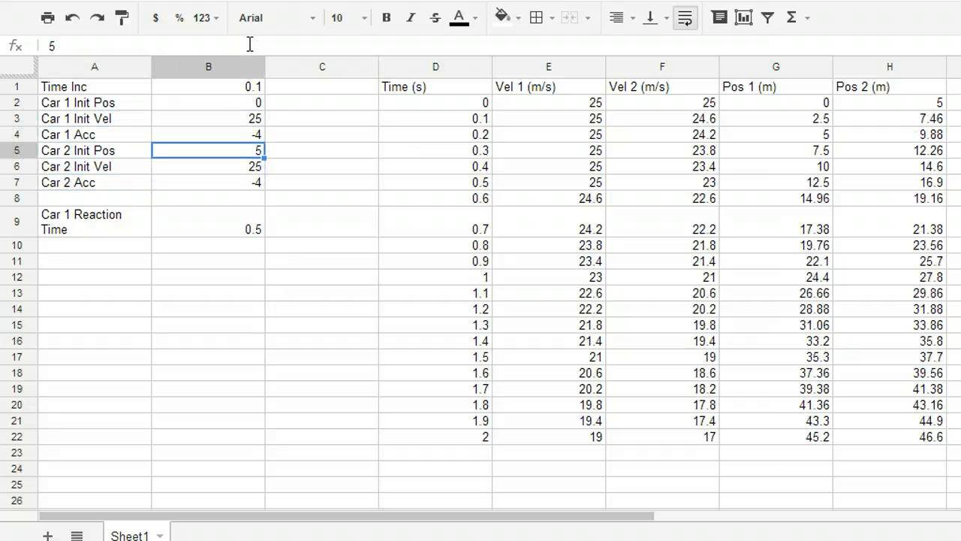
Try a smaller time increment by setting Time Inc in cell B1 to 0.05
key("Down")
key("Down")
key("Up")
key("Up")
key("Up")
key("Up")
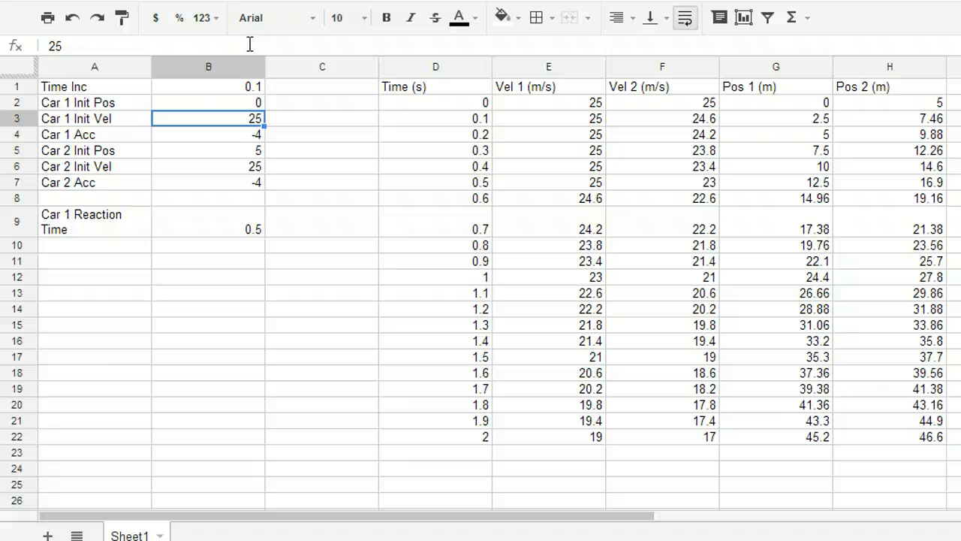
key("Down")
key("Up")
key("Up")
key("Up")
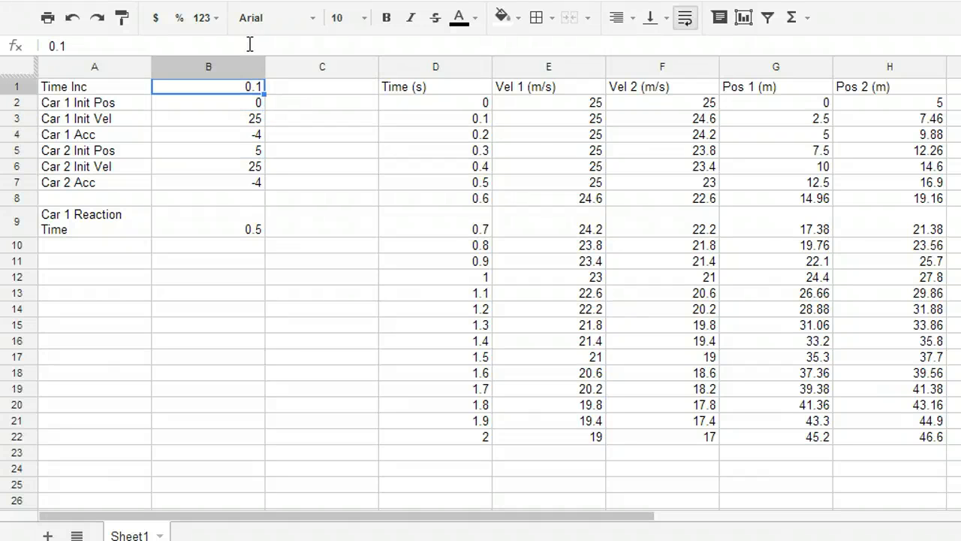
type(".0")
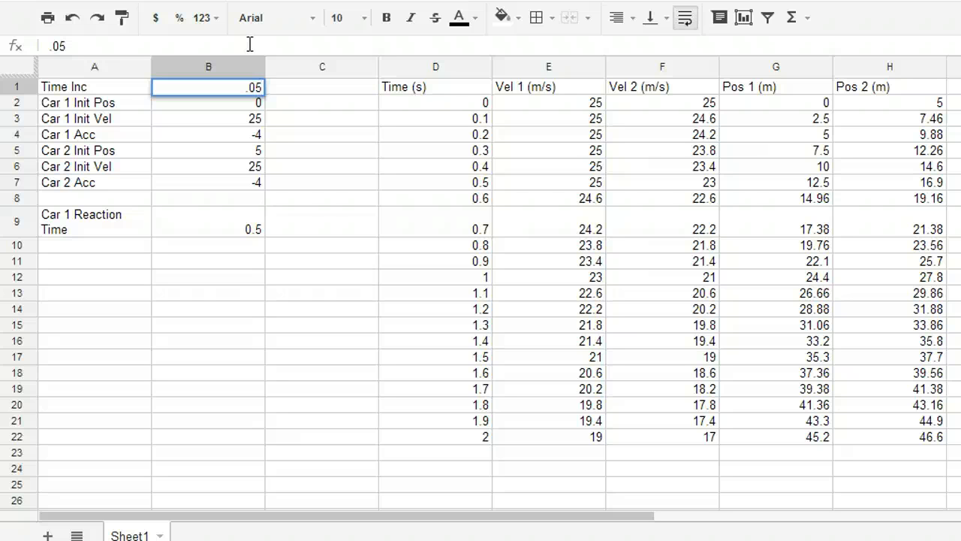
type("5")
key("Return")
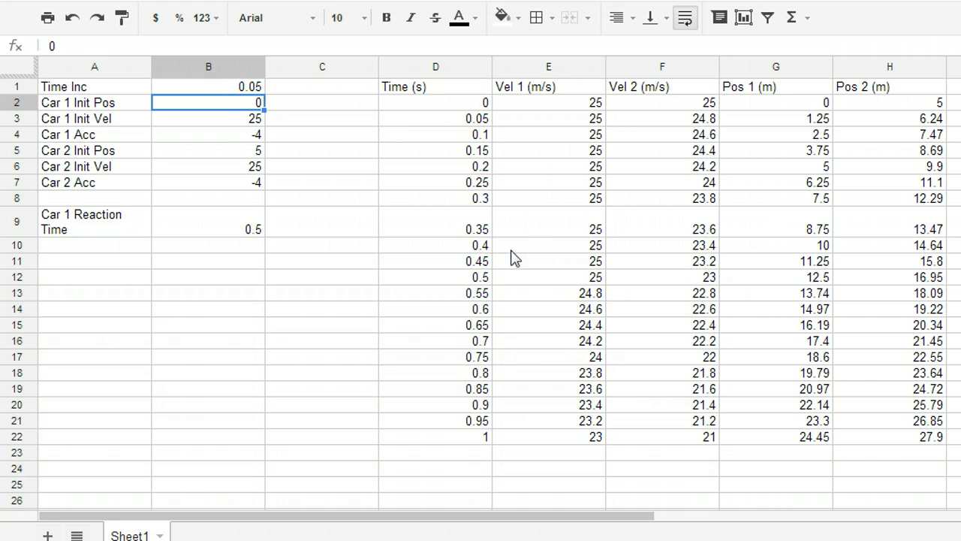
Restore the Time Inc in cell B1 to 0.1
left_click(217, 88)
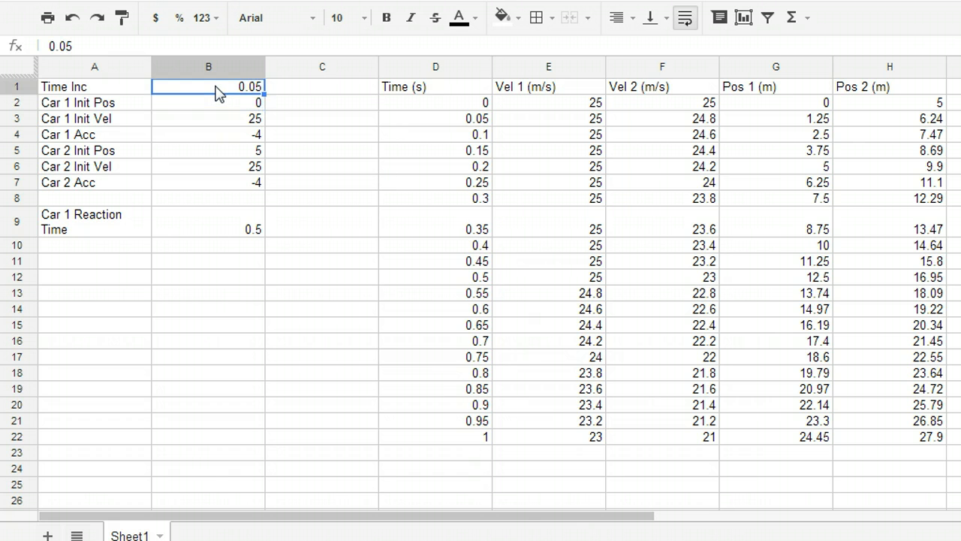
type(".")
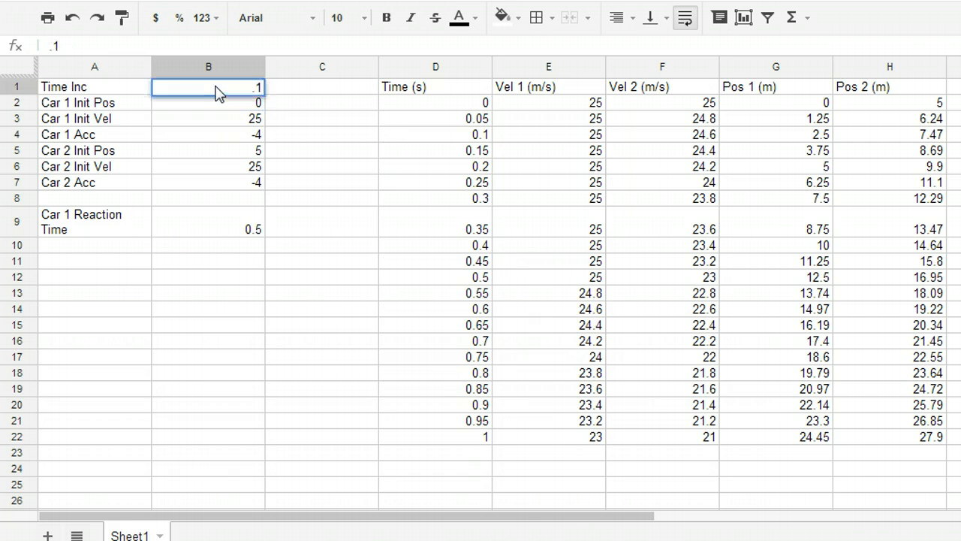
type("1")
key("Return")
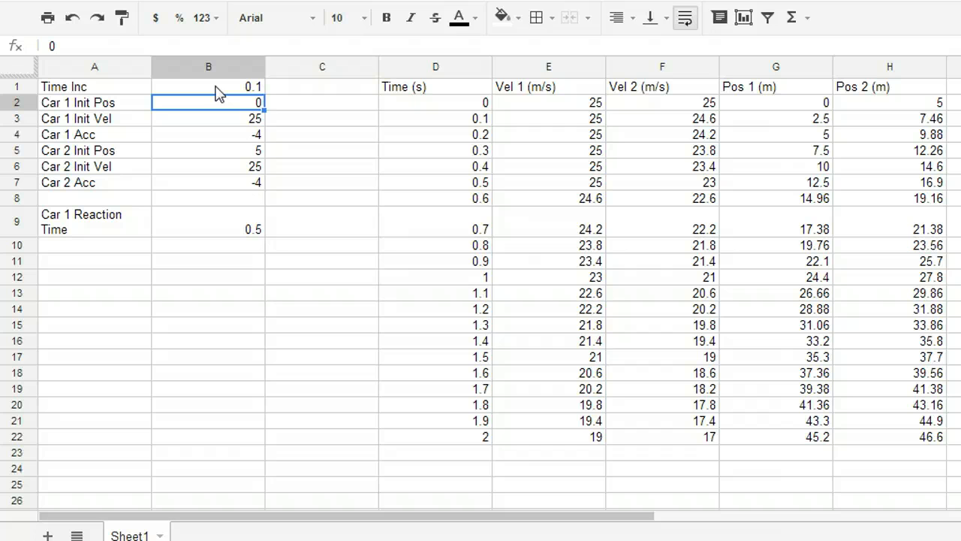
Extend the time, velocity and position formulas of row 22 (D22:H22) down to row 39
left_click(560, 278)
key("Down")
key("Down")
key("Down")
key("Down")
key("Down")
key("Down")
key("Down")
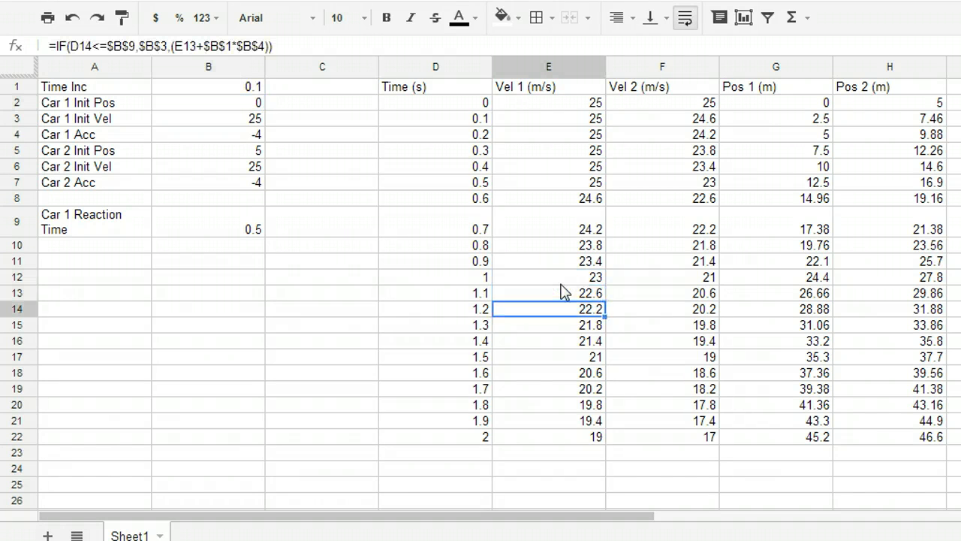
left_click(474, 439)
key("shift+Right")
key("shift+Right")
key("shift+Right")
key("shift+Right")
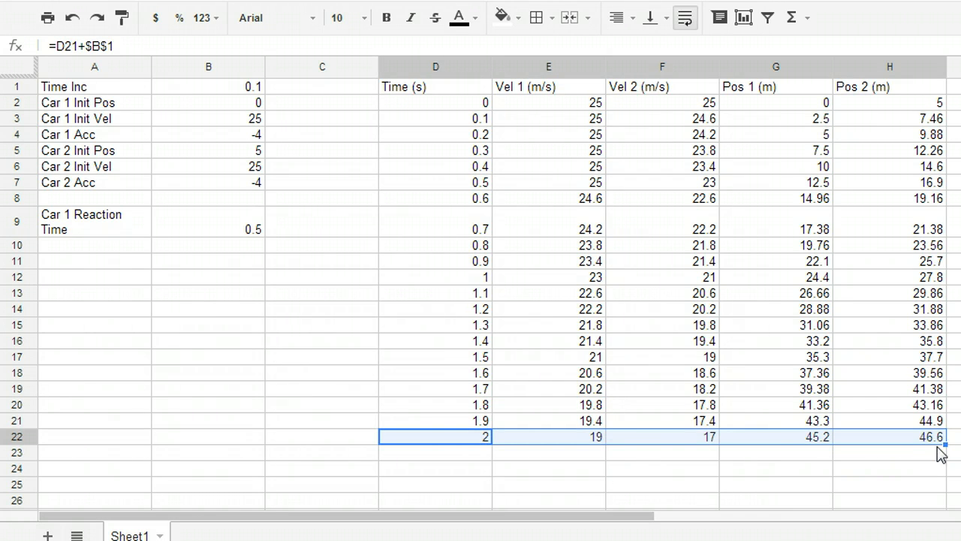
left_click_drag(946, 443, 948, 507)
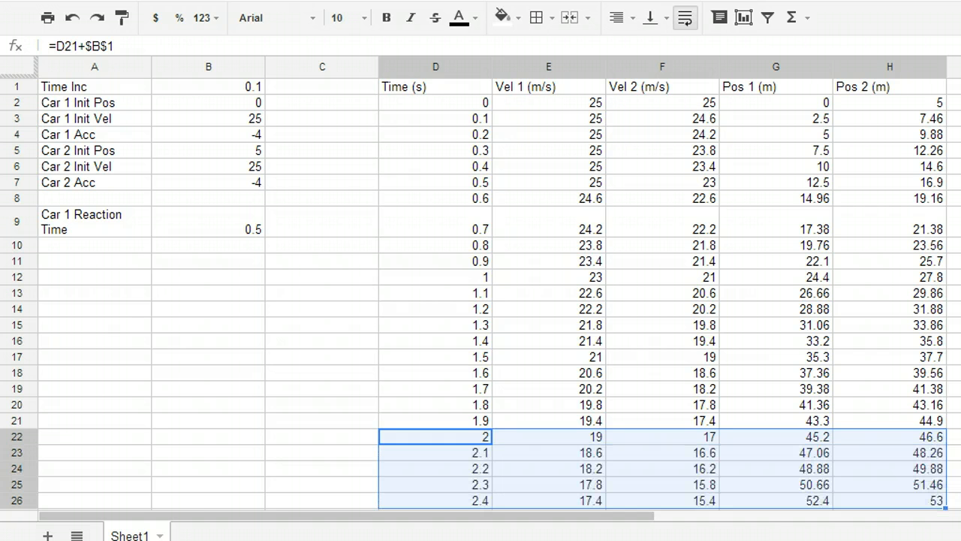
scroll(481, 293, "down", 4)
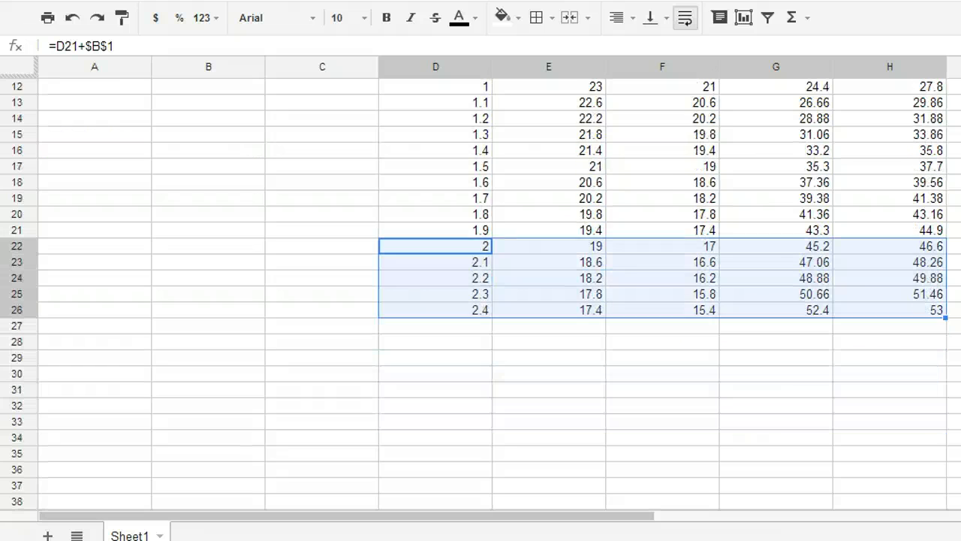
left_click_drag(945, 301, 946, 509)
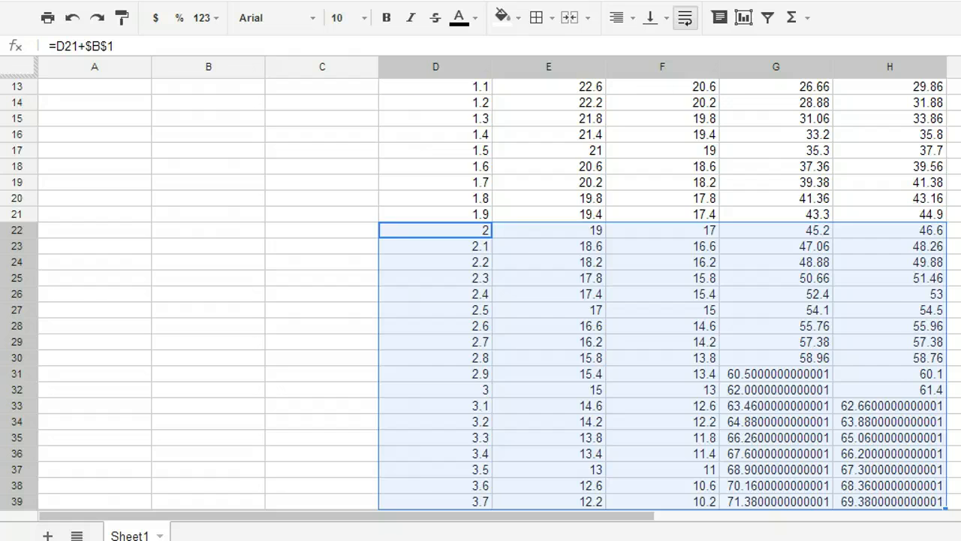
Review the extended time, velocity and position data from row 2 down to row 39 and back
scroll(480, 293, "up", 4)
left_click(432, 102)
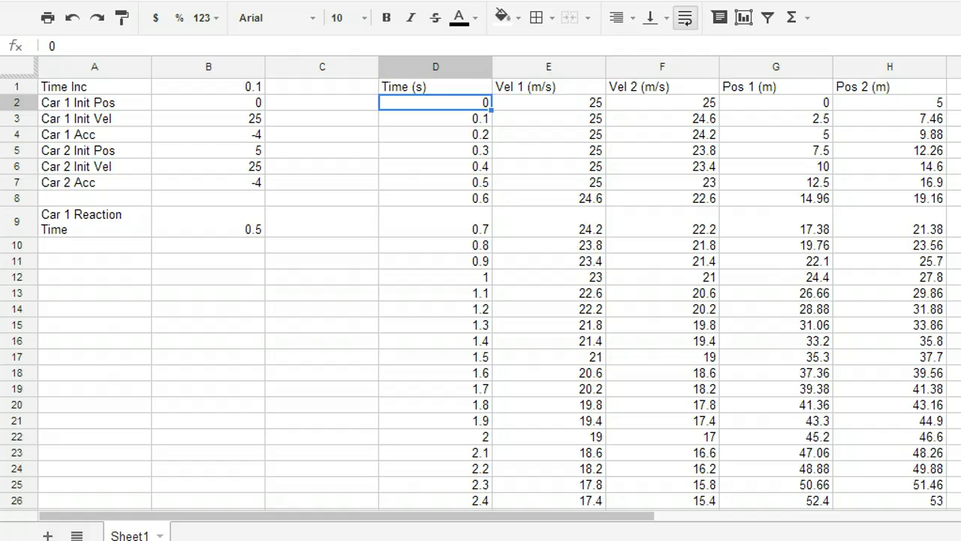
scroll(481, 293, "down", 6)
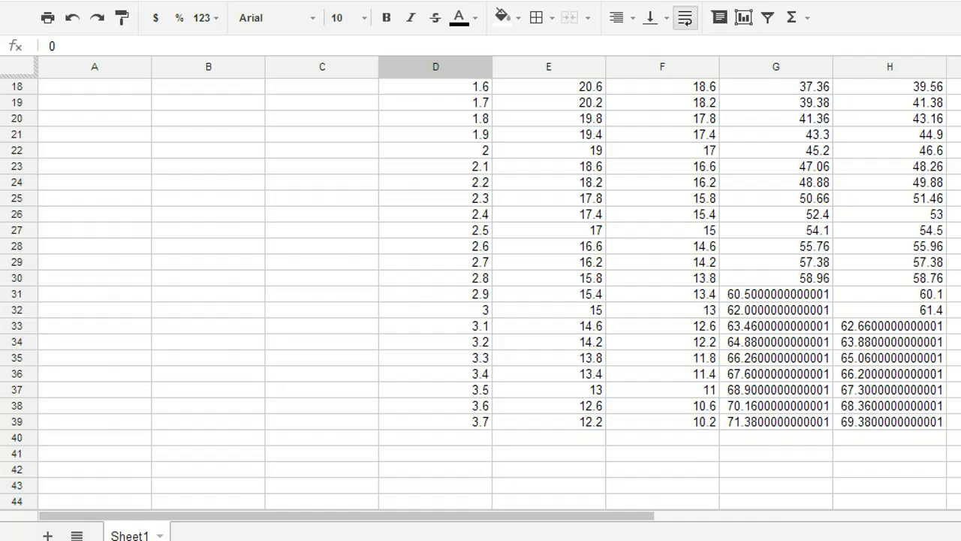
scroll(481, 293, "up", 5)
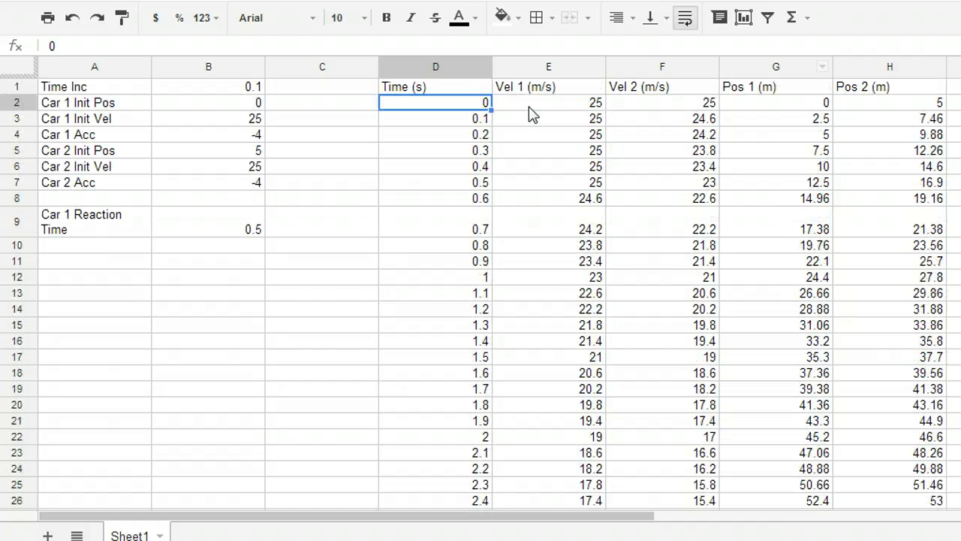
left_click(162, 0)
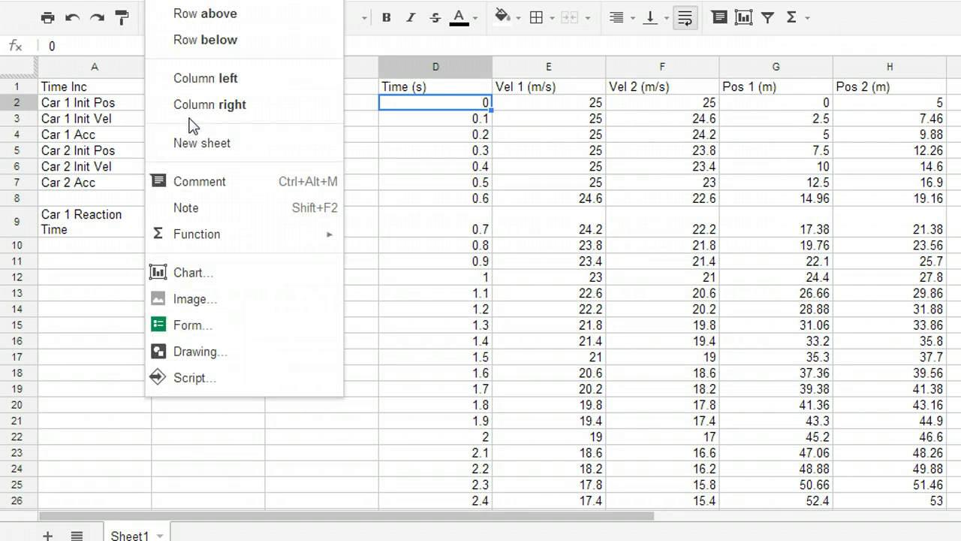
left_click(189, 272)
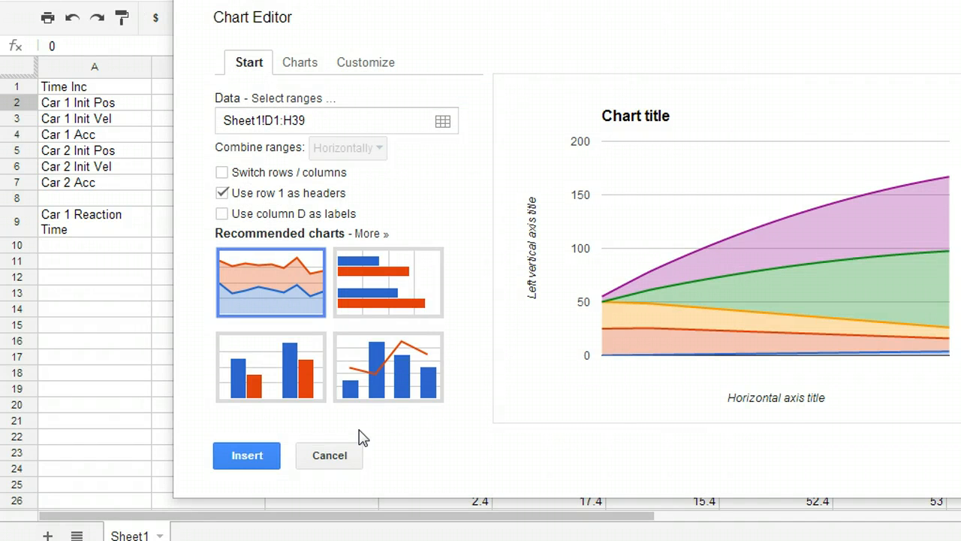
left_click(337, 456)
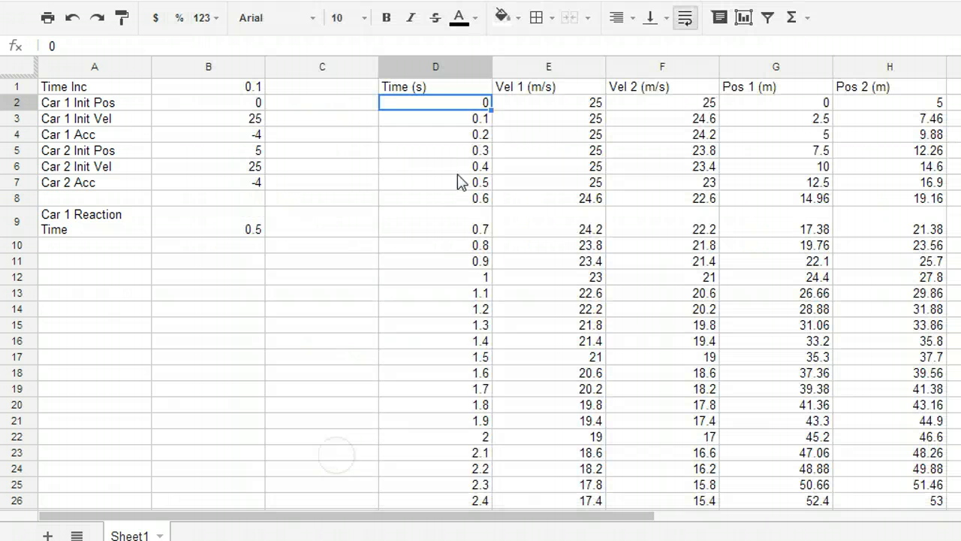
Start a new chart from the Time column (D1:D100) and add the Pos 1 and Pos 2 columns (G:H) as a second data range
left_click(440, 69)
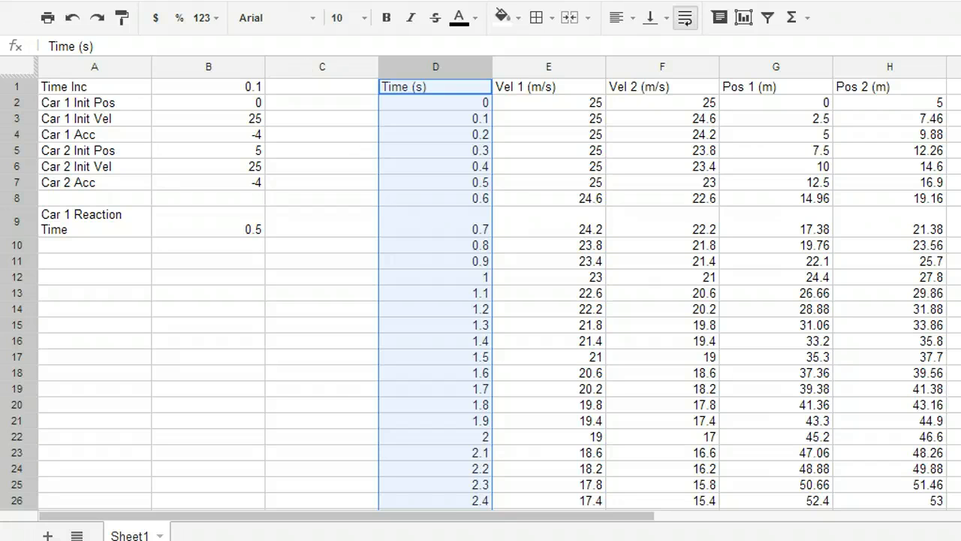
left_click(159, 1)
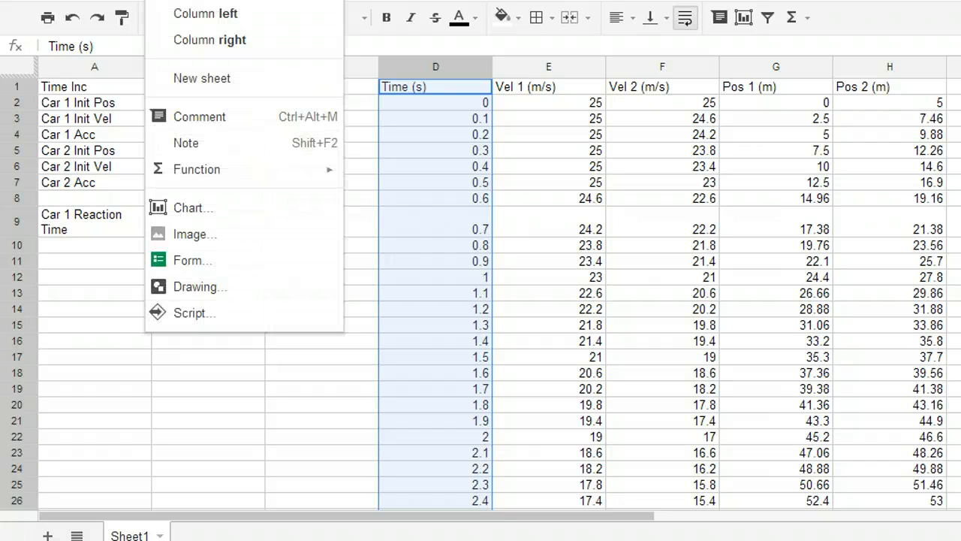
left_click(171, 210)
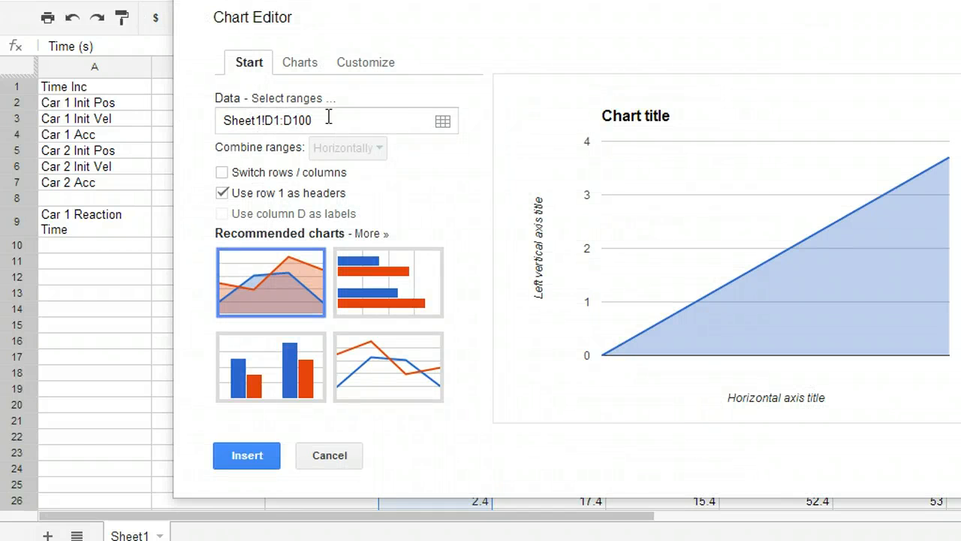
left_click(443, 125)
left_click(262, 88)
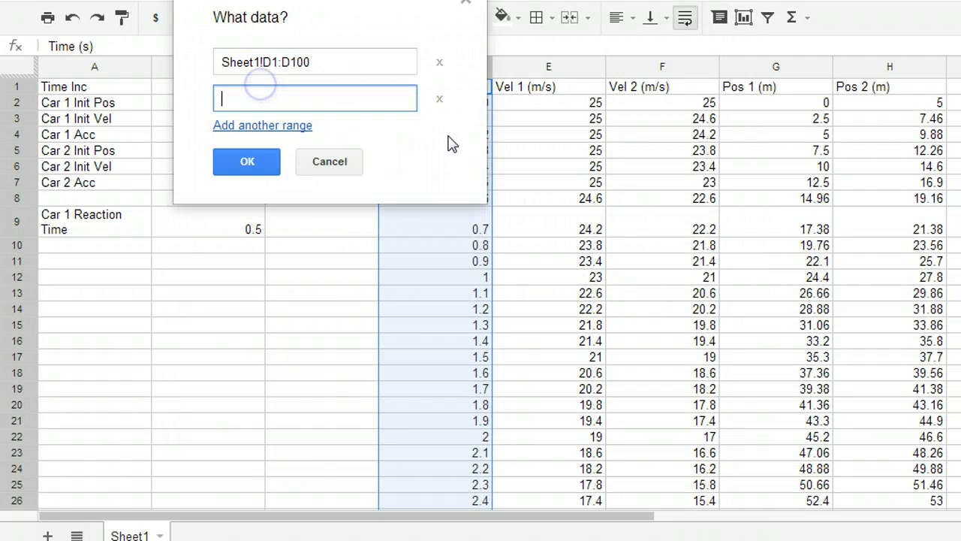
left_click(755, 66)
left_click(865, 63, "shift")
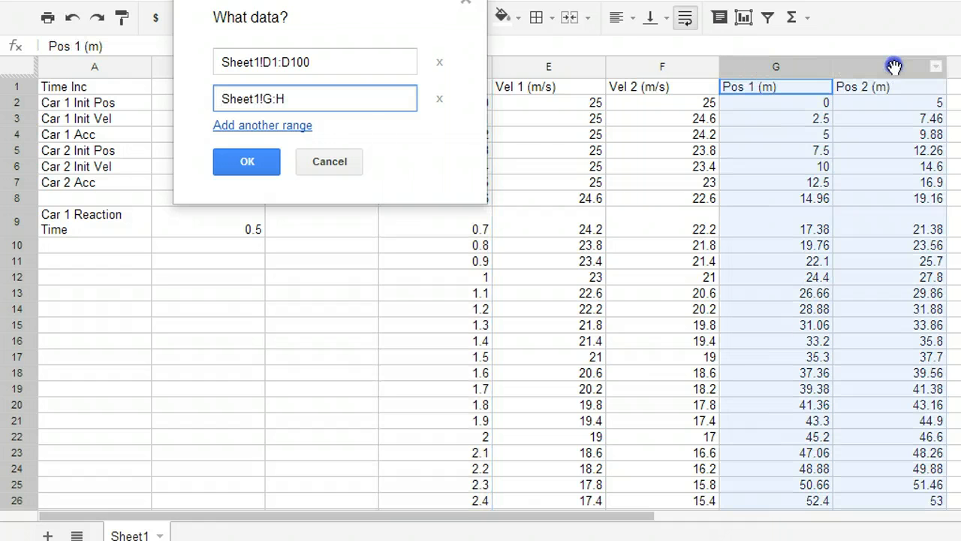
left_click(251, 157)
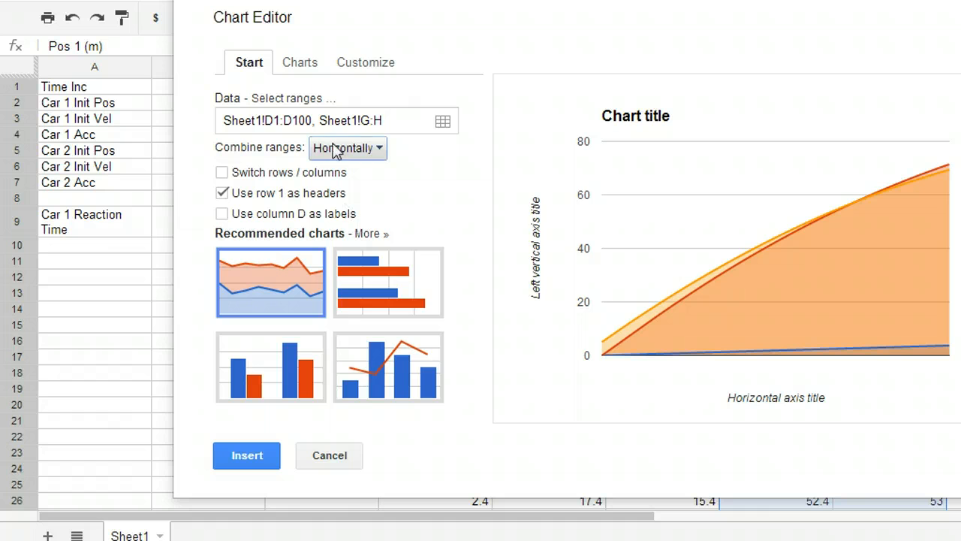
Change the chart type to a scatter plot and return to the chart's data settings
left_click(301, 64)
left_click(274, 231)
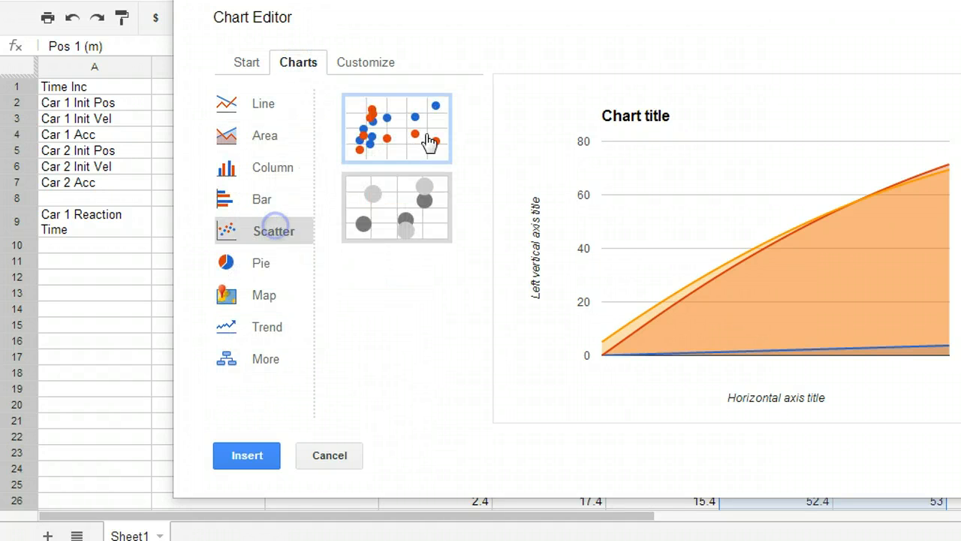
left_click(239, 66)
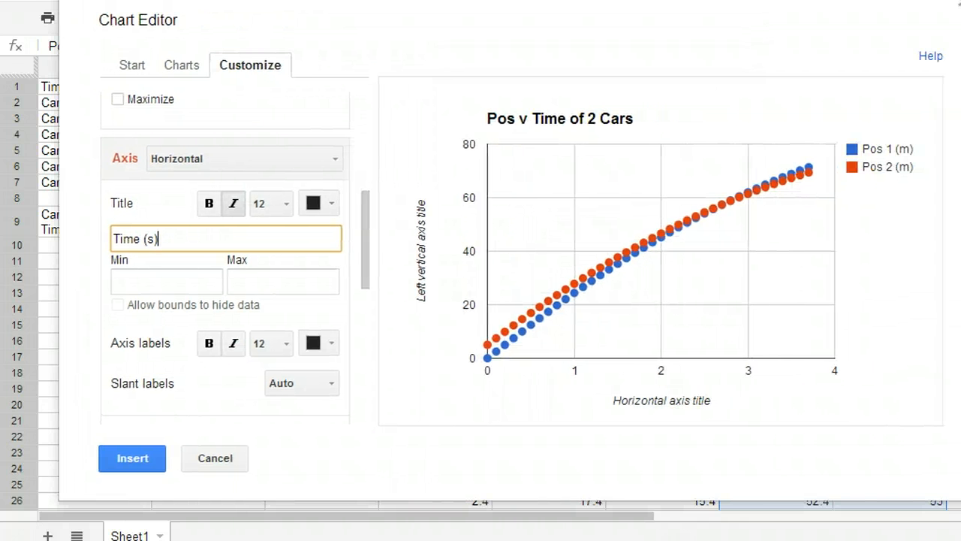
Title the left vertical axis "Pos (m)" and insert the finished chart into the sheet
left_click(217, 159)
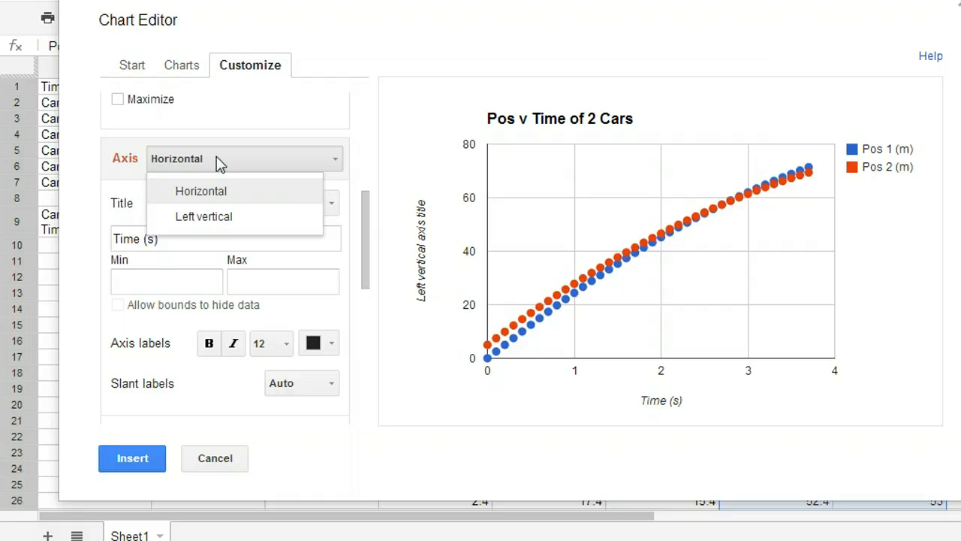
left_click(221, 216)
left_click(188, 238)
triple_click(188, 239)
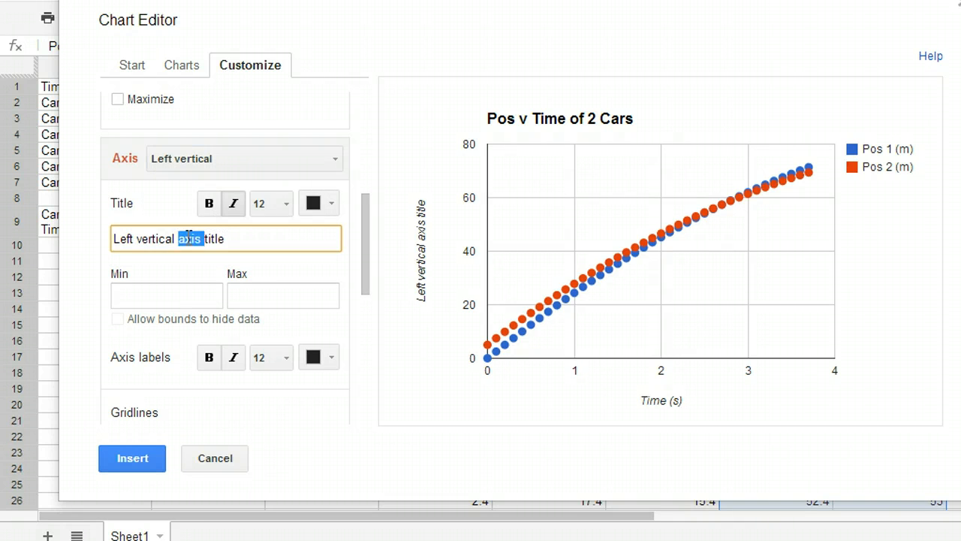
type("Pos (m")
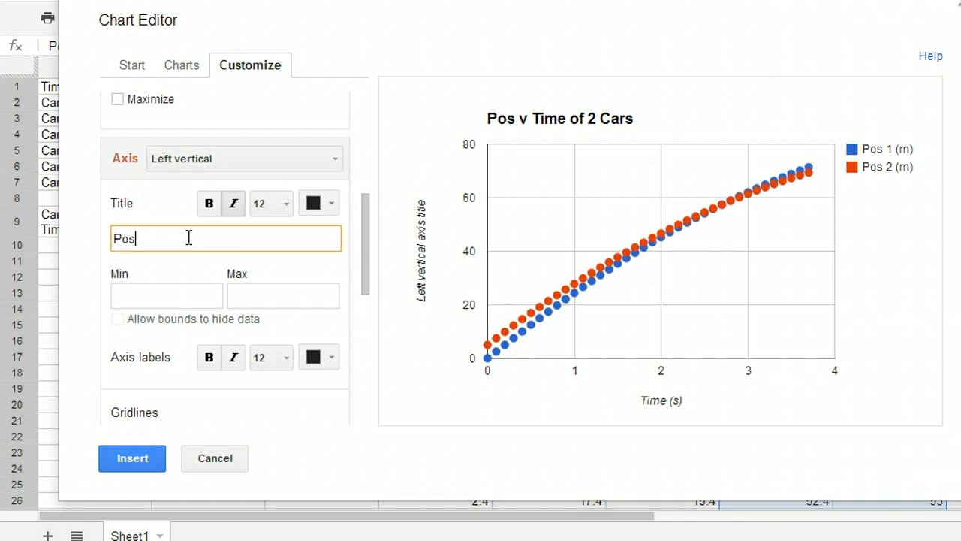
left_click(137, 452)
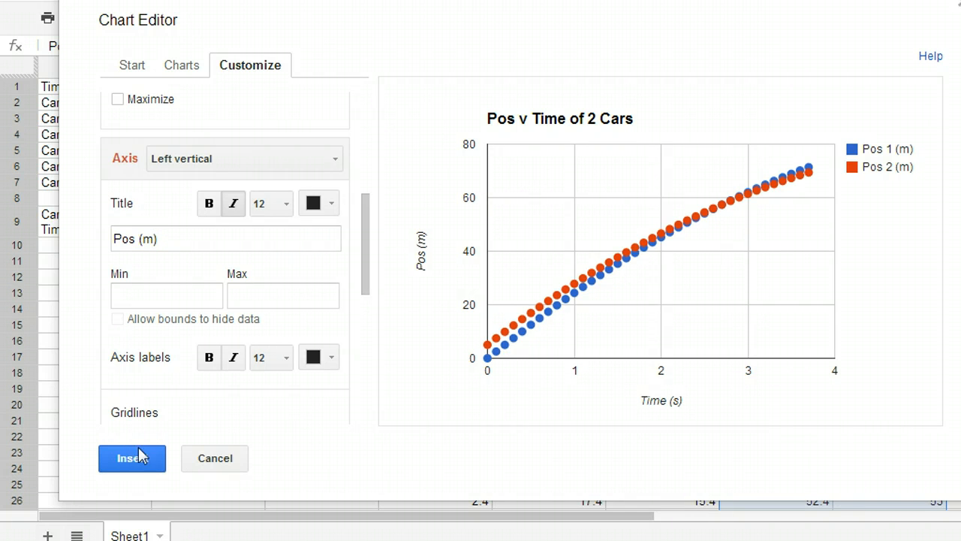
left_click(136, 462)
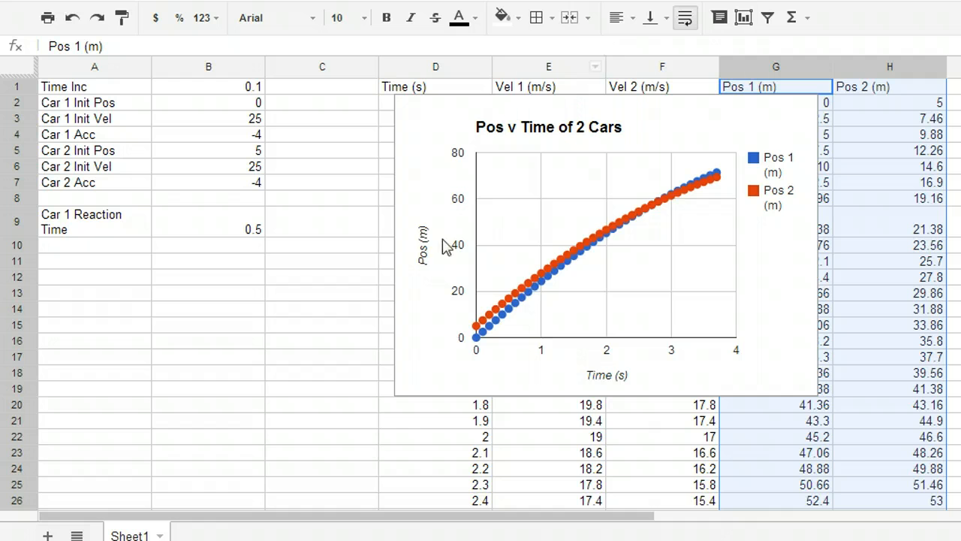
Enlarge the chart over columns C to G and narrow columns B and C
left_click(423, 358)
left_click_drag(394, 420, 275, 482)
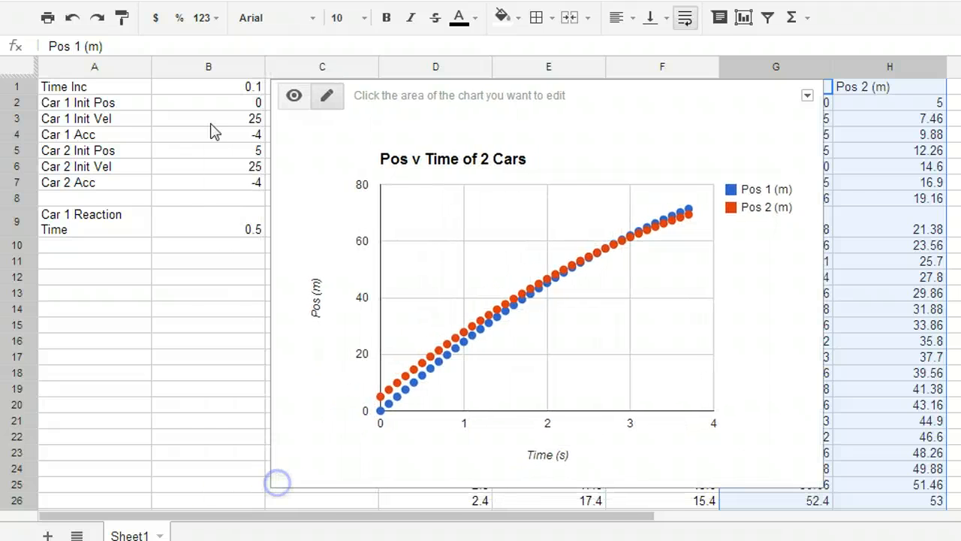
left_click_drag(264, 67, 202, 69)
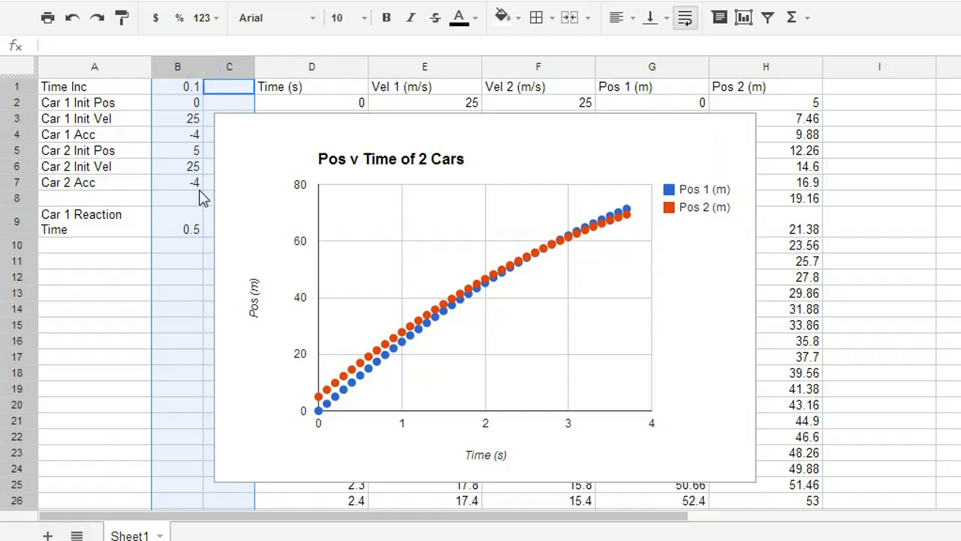
Widen the chart so that it extends across column H into column I
left_click(726, 218)
left_click(737, 334)
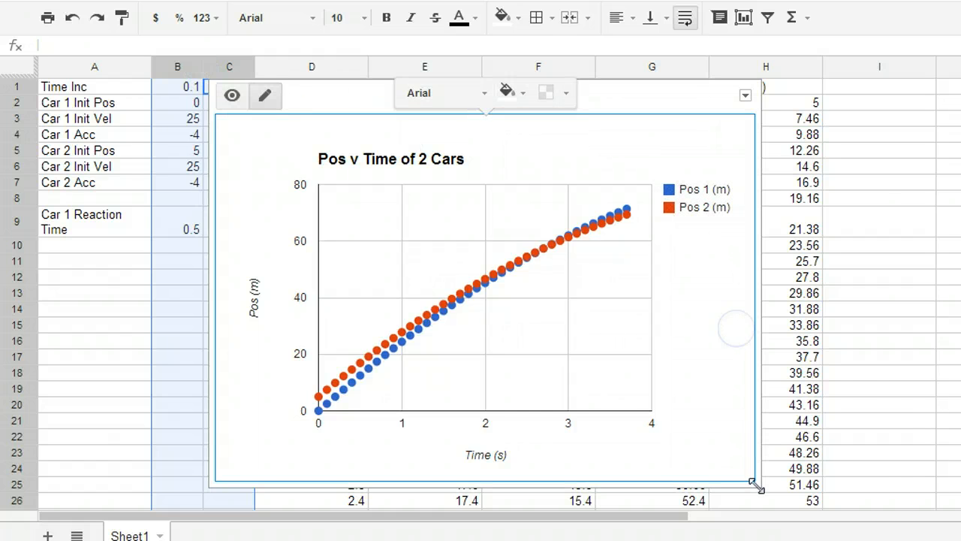
left_click_drag(755, 485, 904, 502)
left_click(658, 198)
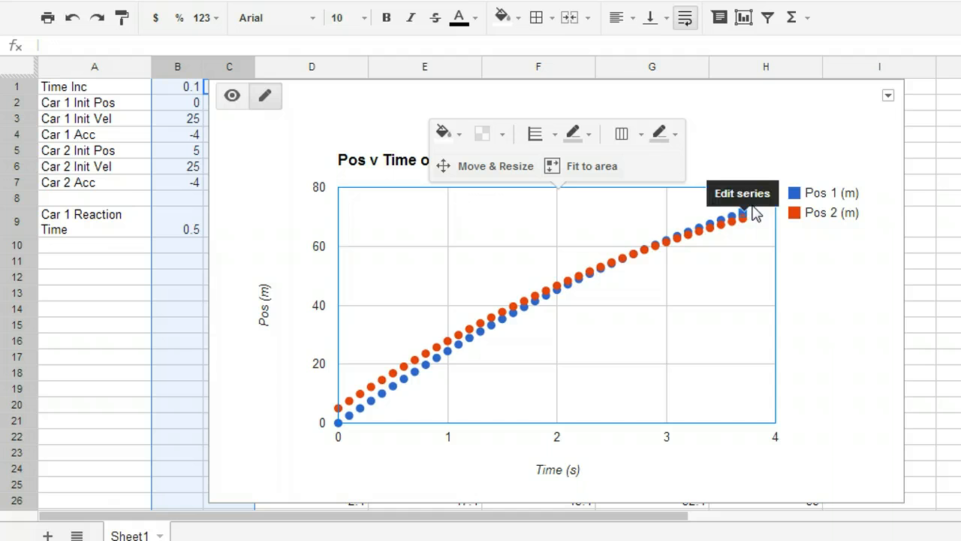
Set Car 2's initial position in cell B5 to 10
left_click(168, 135)
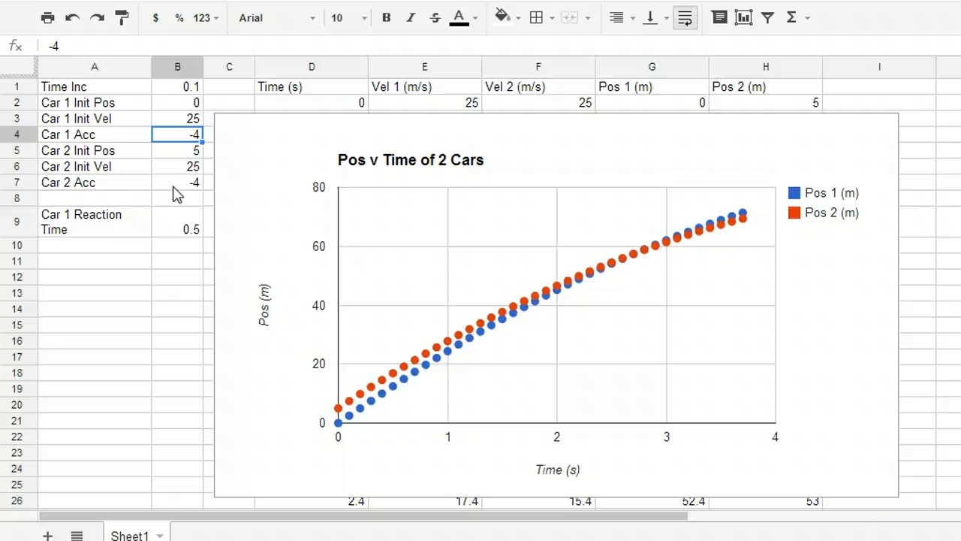
left_click(177, 222)
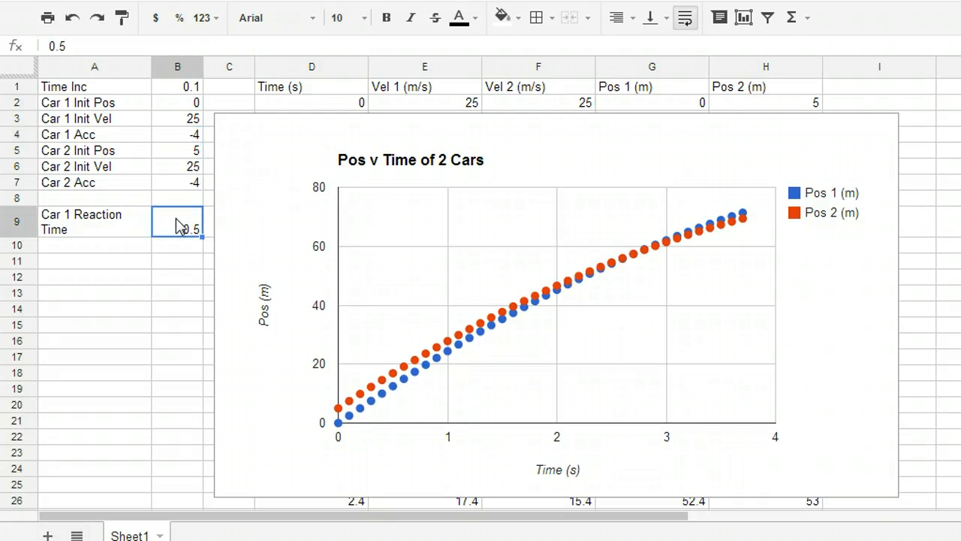
left_click(186, 150)
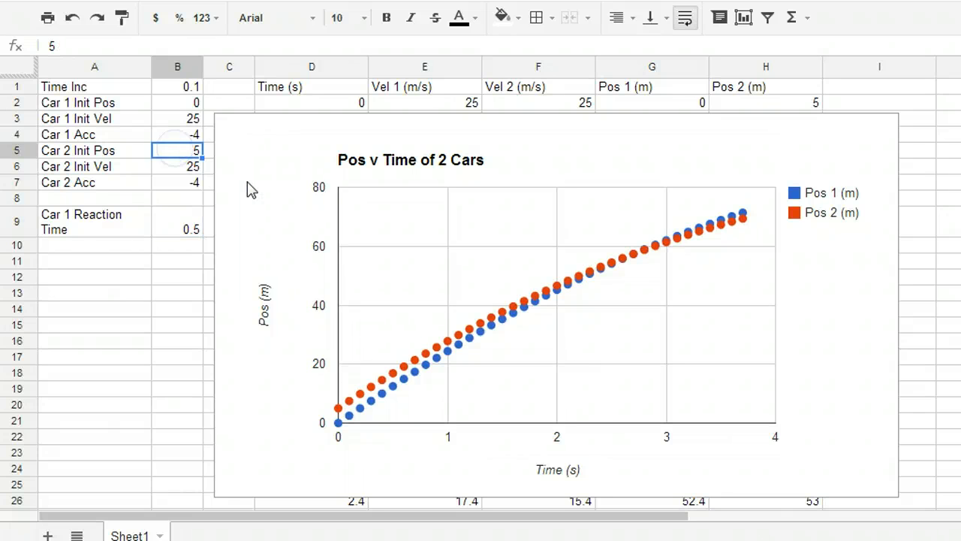
type("10")
key("Return")
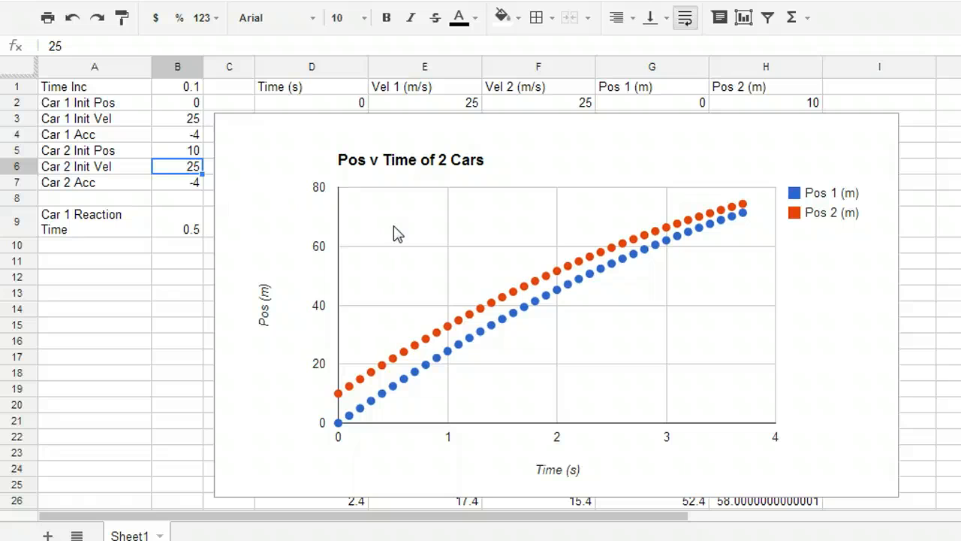
Set the time increment in cell B1 to 0.15
left_click(186, 86)
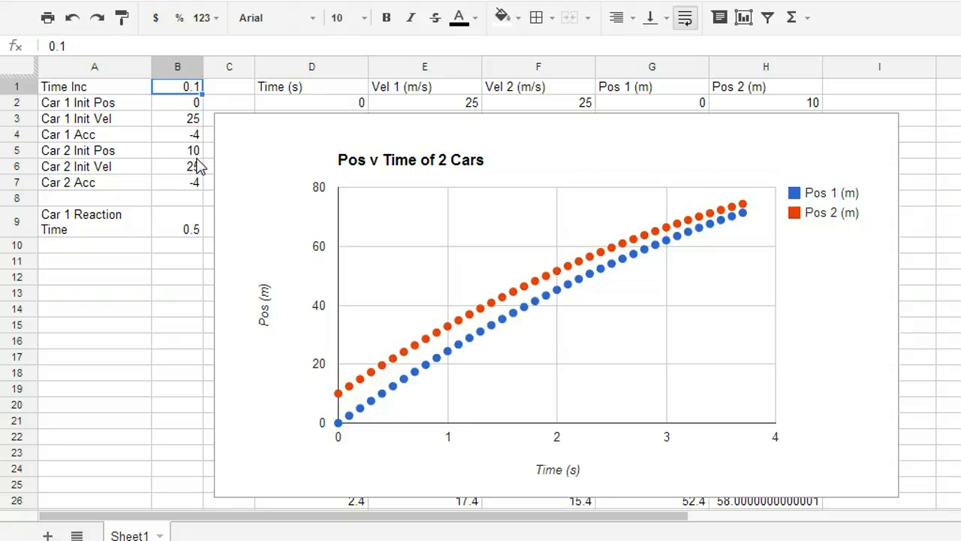
type(".")
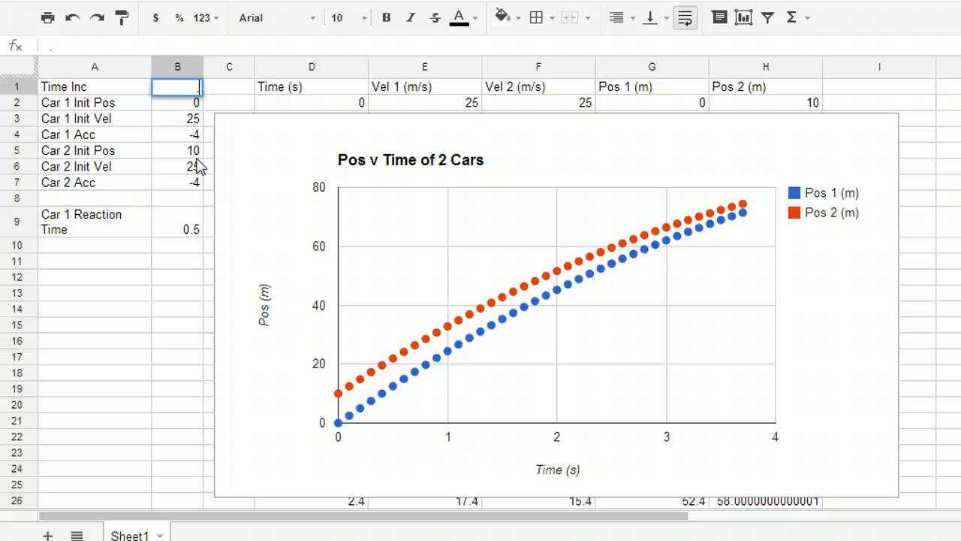
type("15")
key("Return")
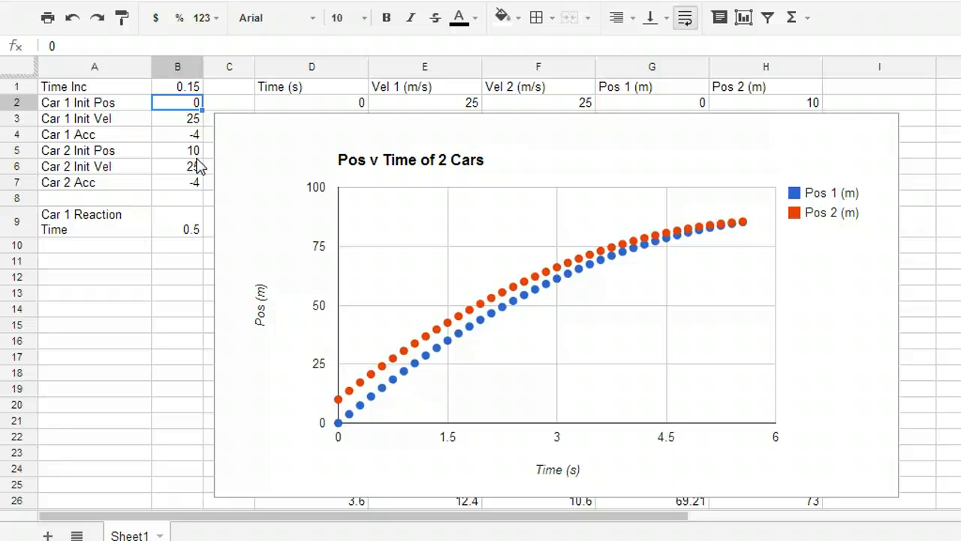
Set Car 1's acceleration in cell B4 to -4.5 to test stronger braking
key("Down")
key("Down")
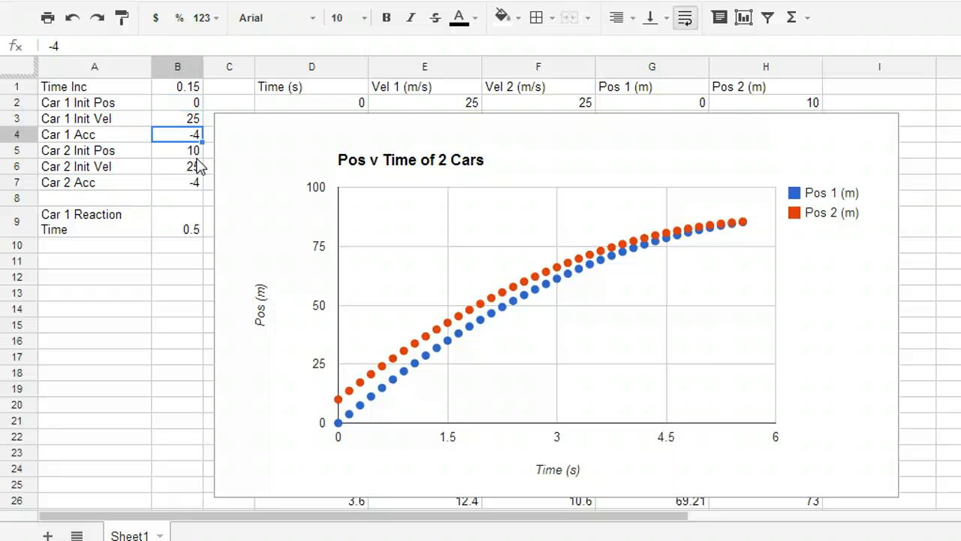
type("-4")
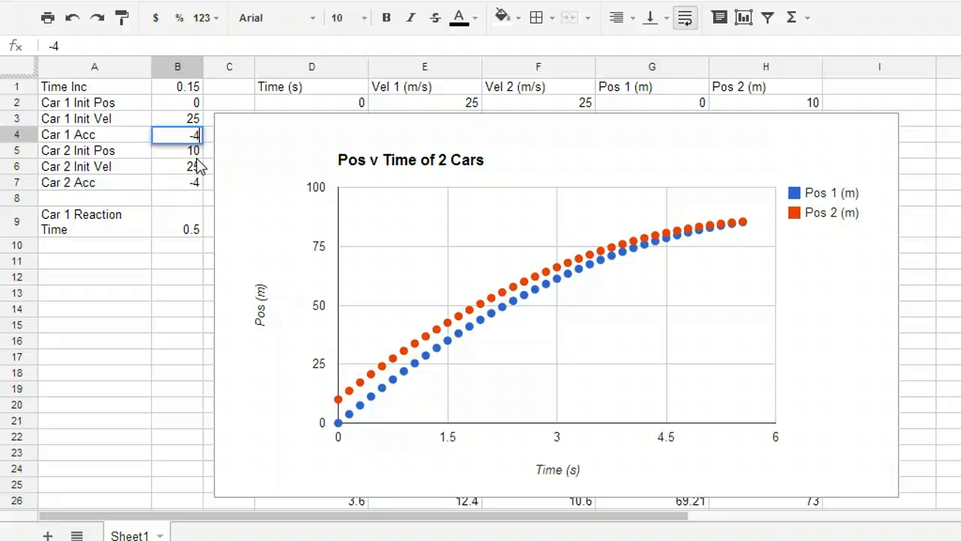
type(".5")
key("Return")
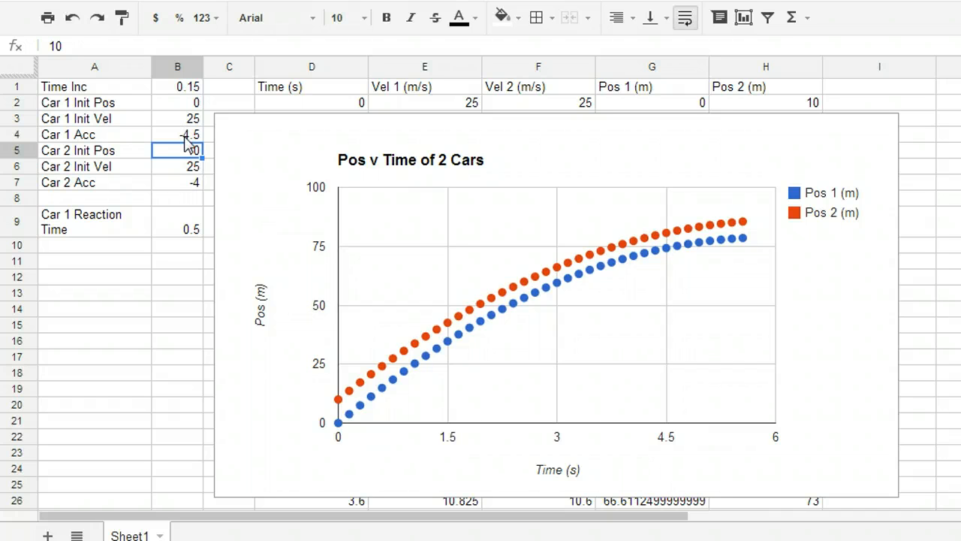
Set Car 1's reaction time in cell B9 to 0.3
left_click(184, 234)
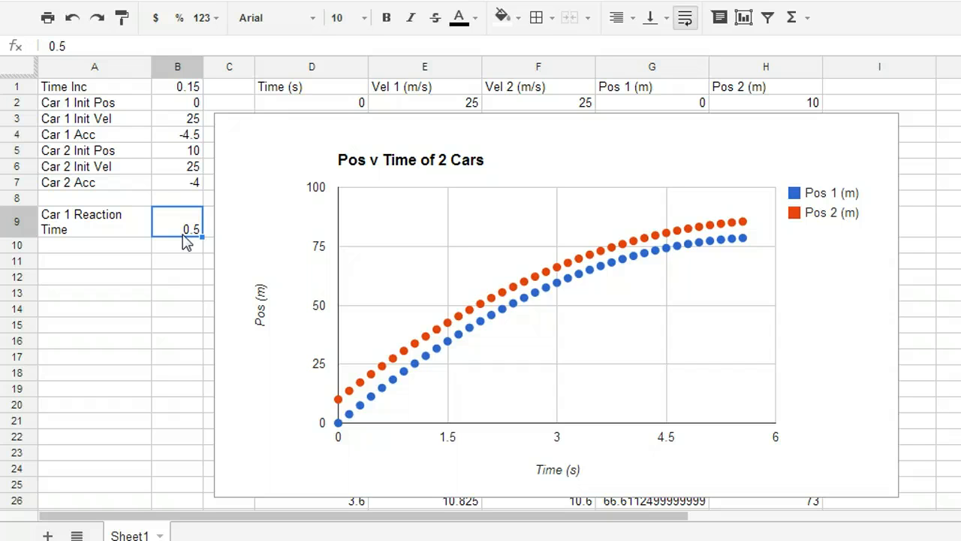
type(".")
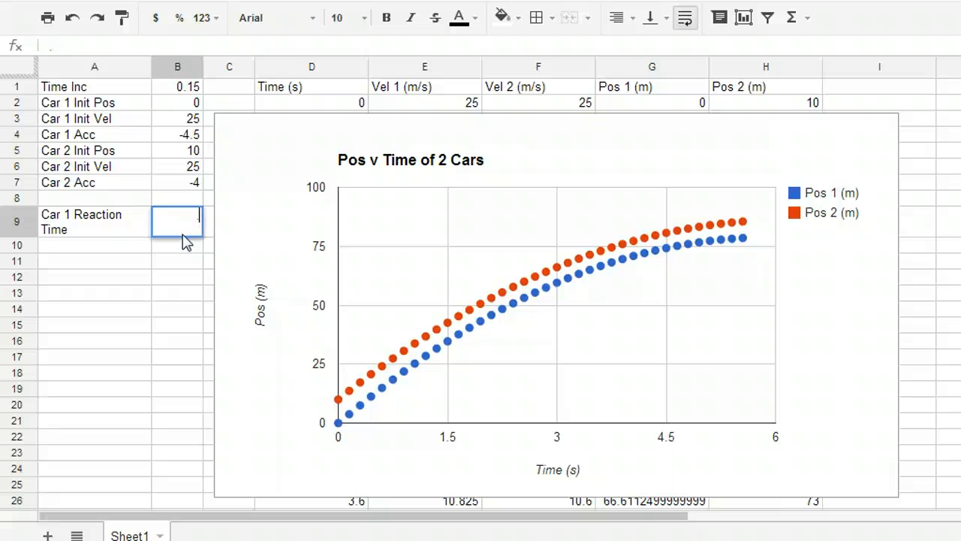
type("3")
key("Return")
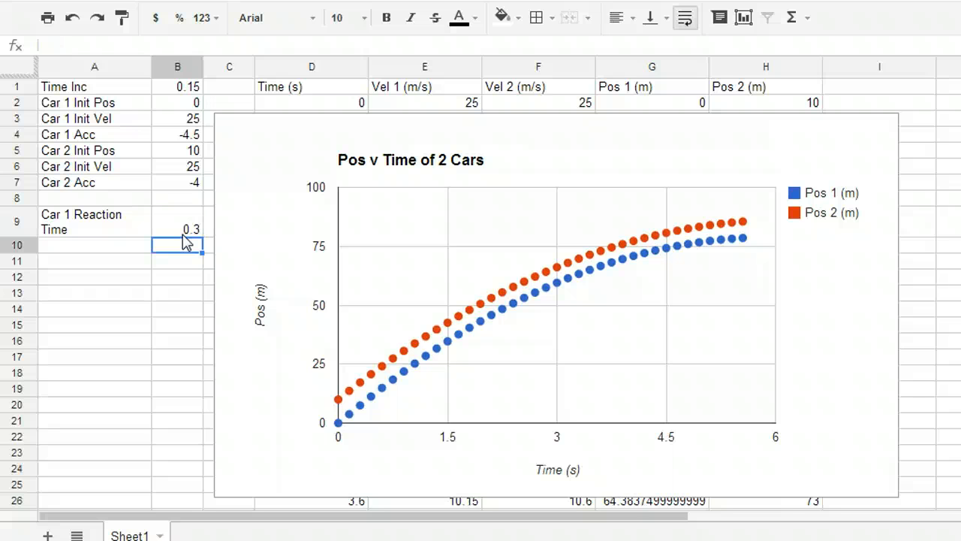
Set Car 1's acceleration in cell B4 to -3 to test weaker braking
key("Up")
key("Up")
key("Up")
key("Up")
key("Up")
key("Up")
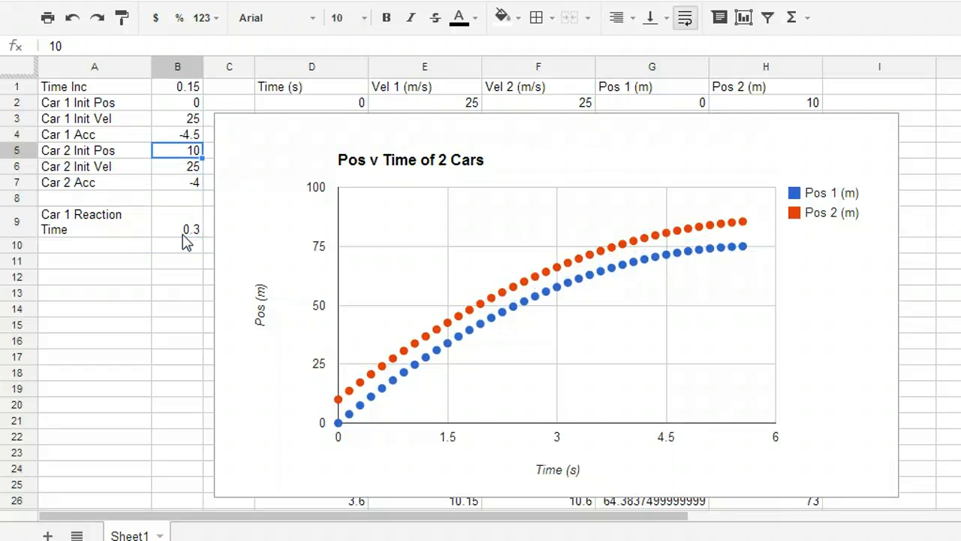
type("-3")
key("Return")
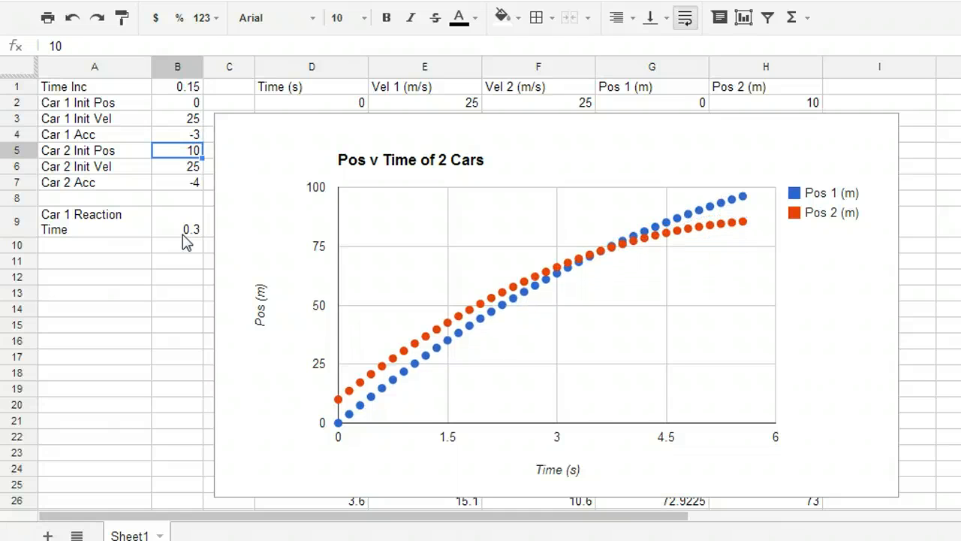
Set Car 1's acceleration in cell B4 to -4 to match Car 2's braking
key("Up")
type("-4")
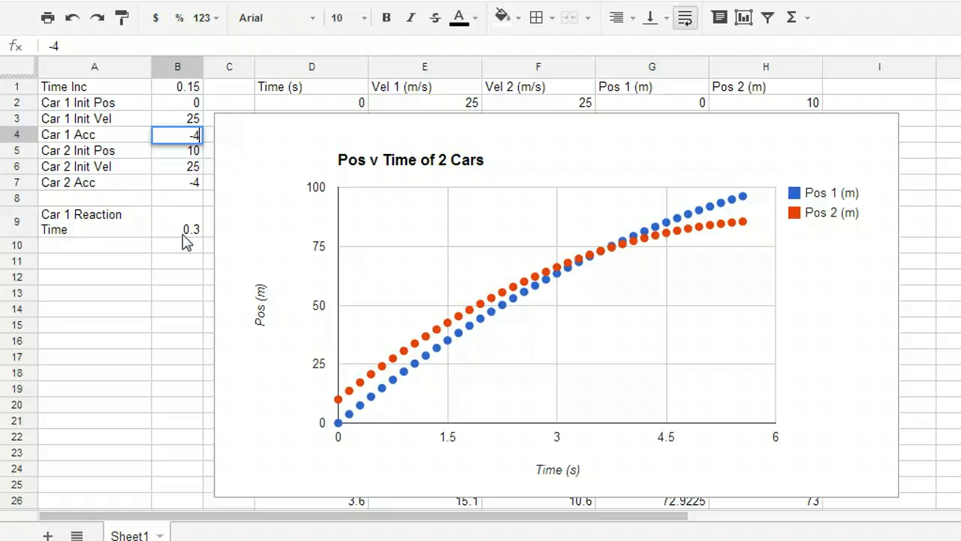
key("Return")
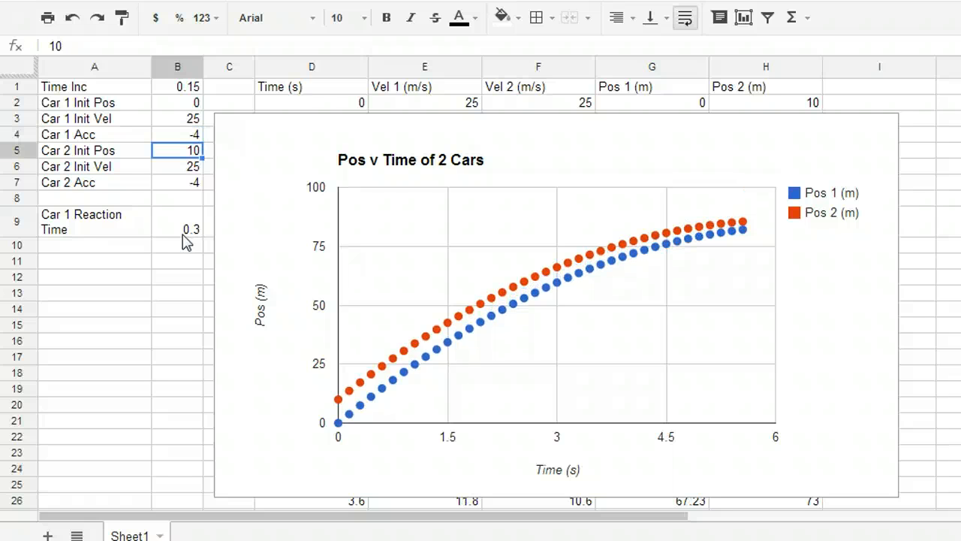
Set Car 1's reaction time in cell B9 to 0.8 to test a slower response
key("Up")
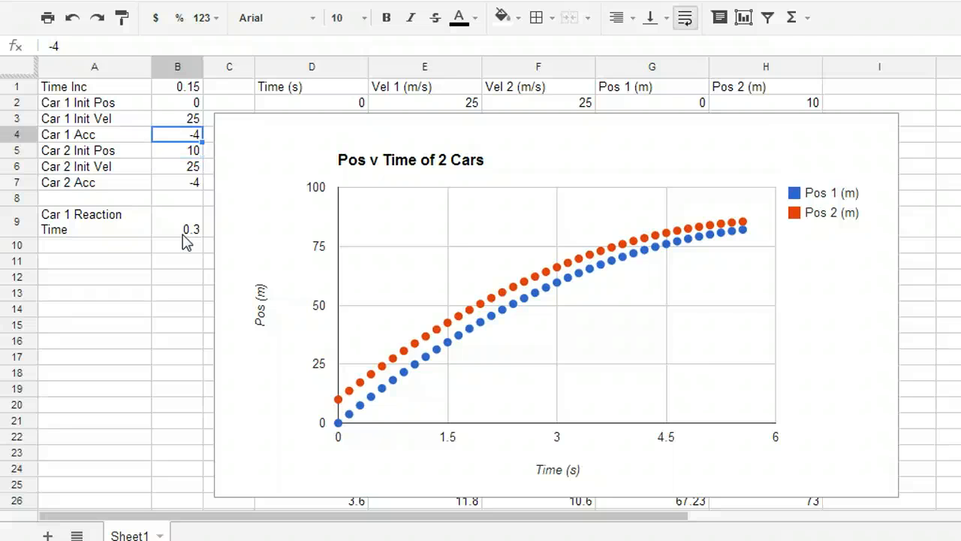
key("Down")
key("Down")
key("Down")
key("Down")
key("Down")
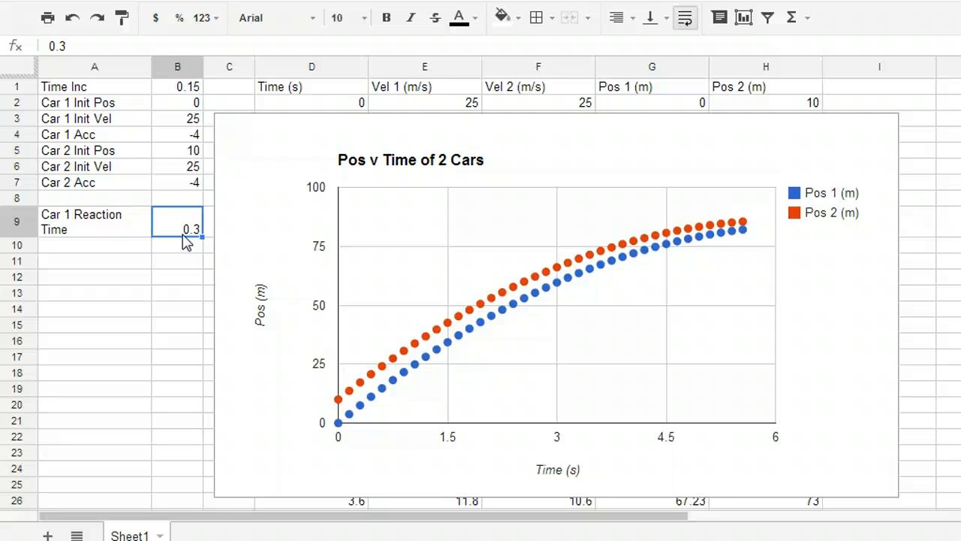
type(".8")
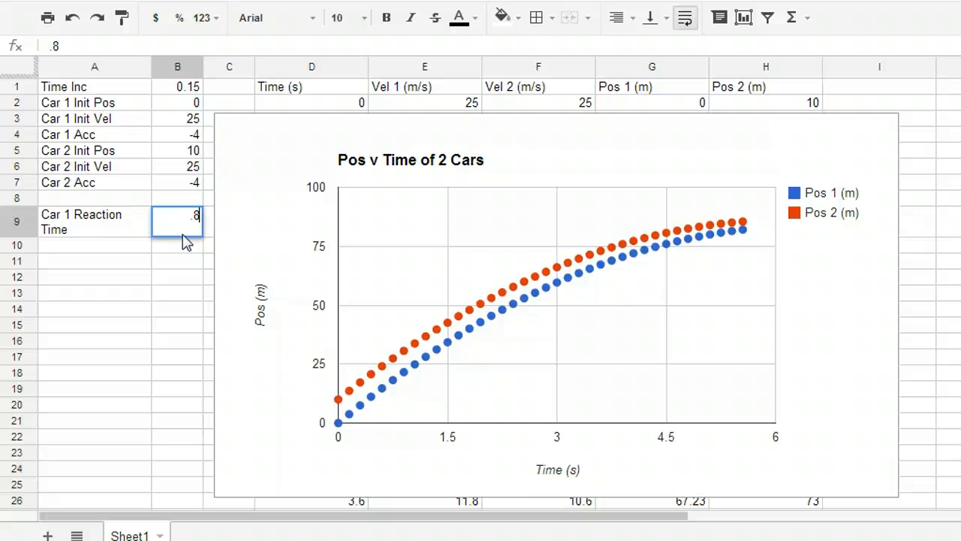
key("Return")
Set Car 1's acceleration in cell B4 to -5
key("Up")
key("Up")
key("Up")
key("Up")
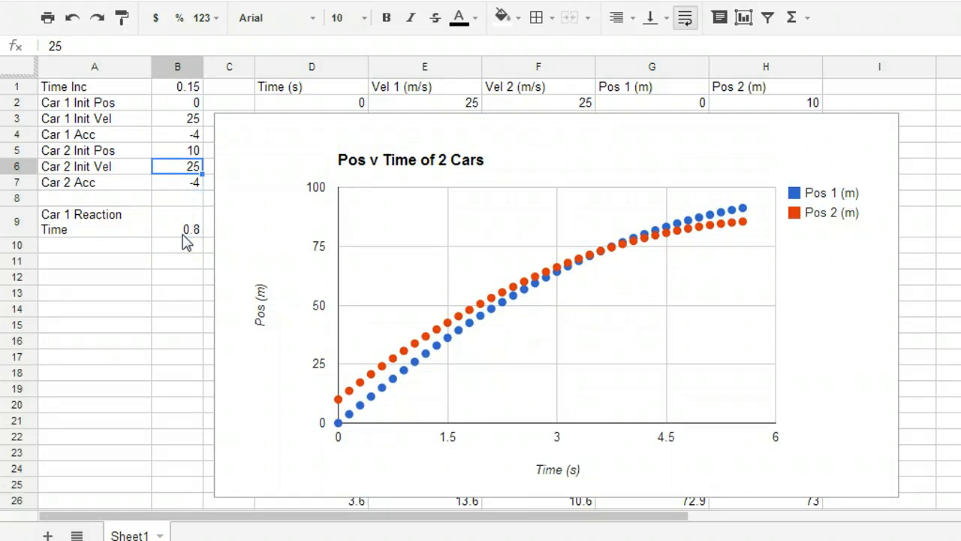
key("Up")
key("Up")
type("-5")
key("Return")
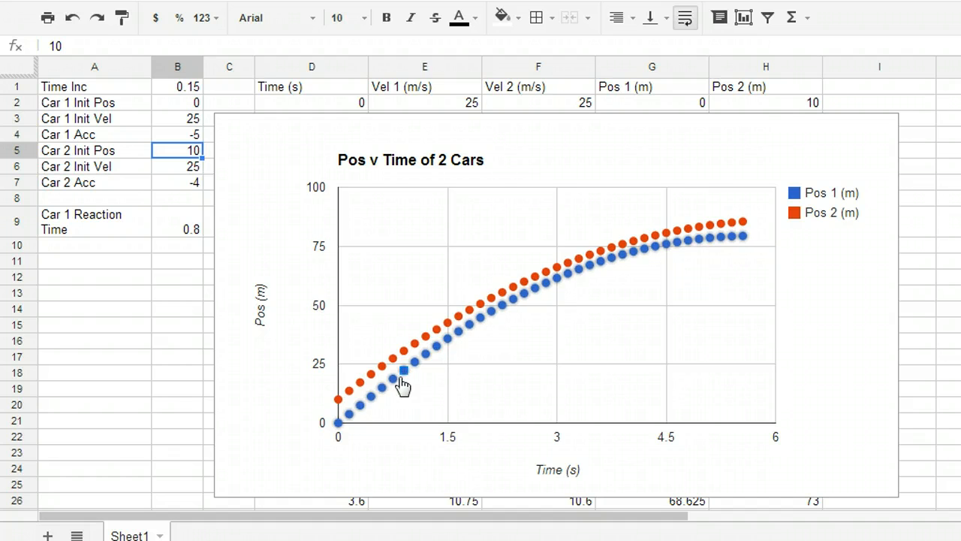
Set Car 1's reaction time in cell B9 to 1.2
left_click(185, 202)
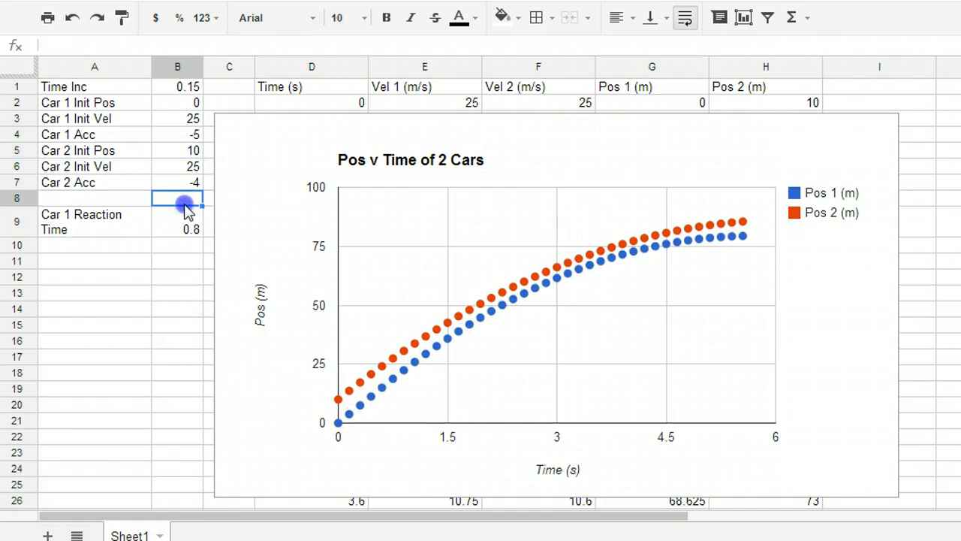
left_click(179, 217)
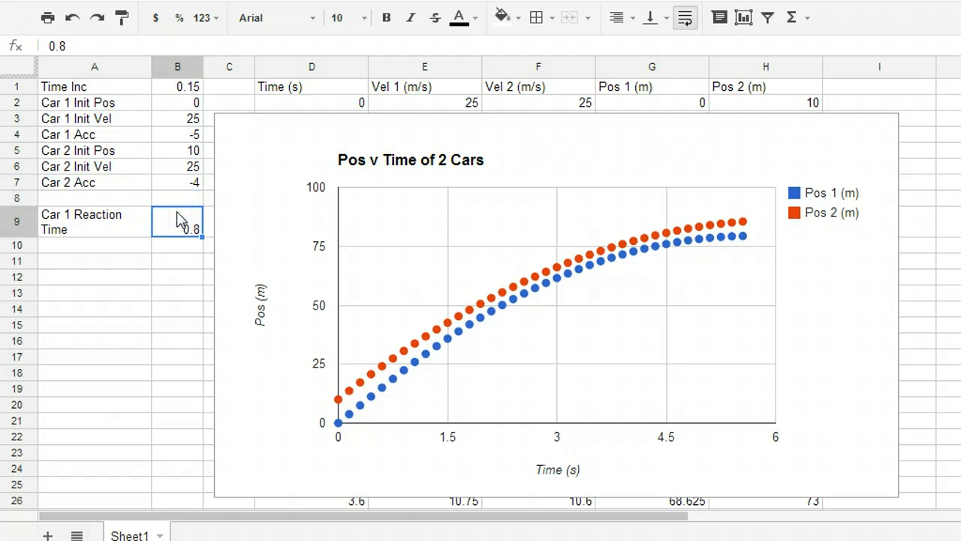
type("1")
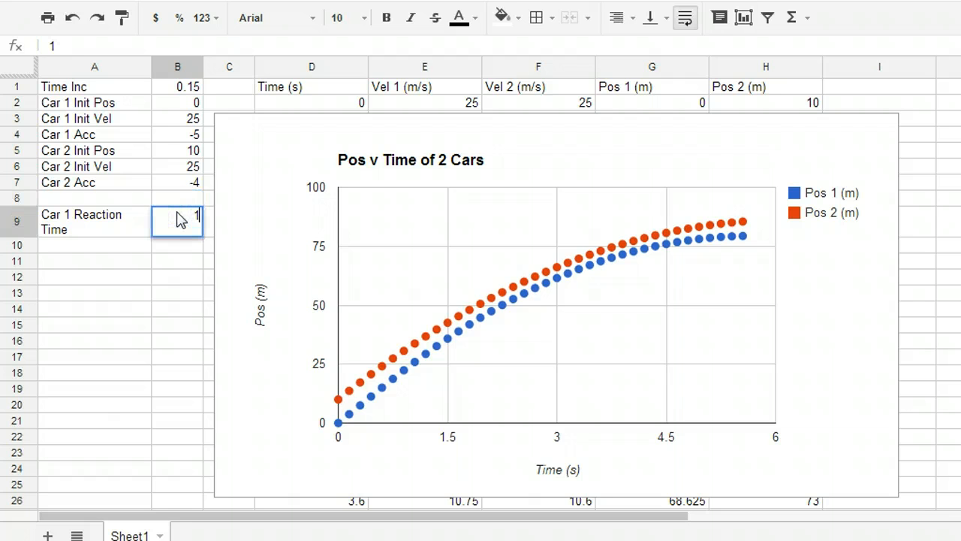
type(".2")
key("Return")
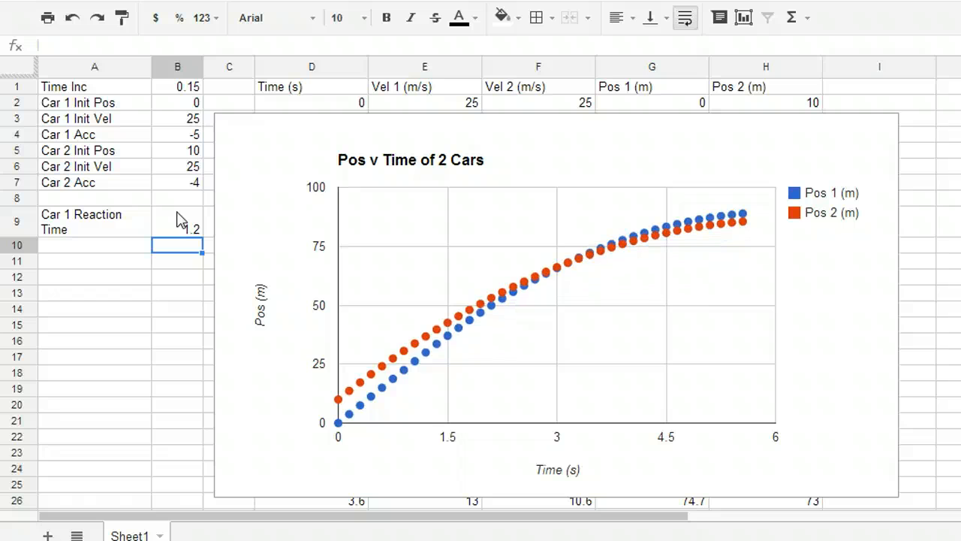
Set Car 1's acceleration in cell B4 to -6 to test harder braking with the current reaction time
key("Up")
key("Up")
key("Up")
key("Up")
key("Up")
key("Up")
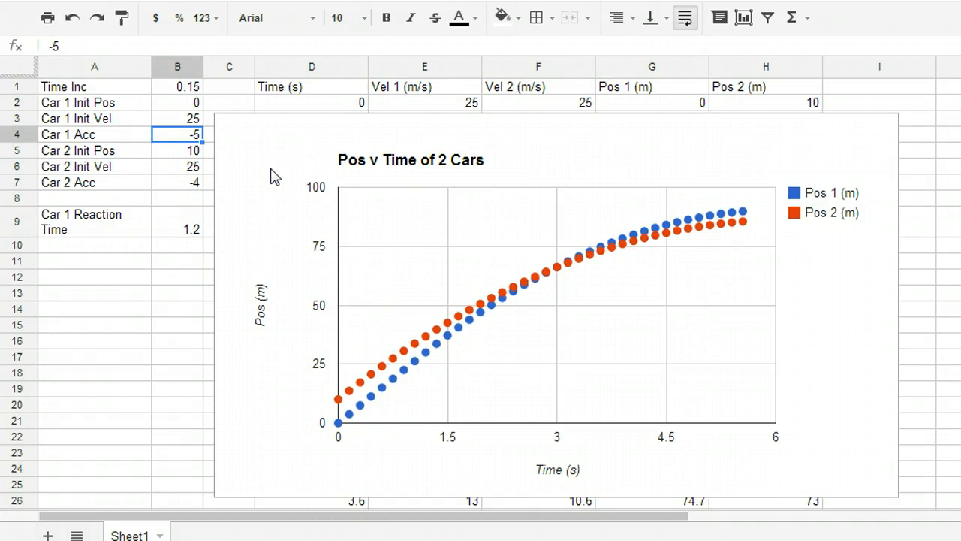
type("-")
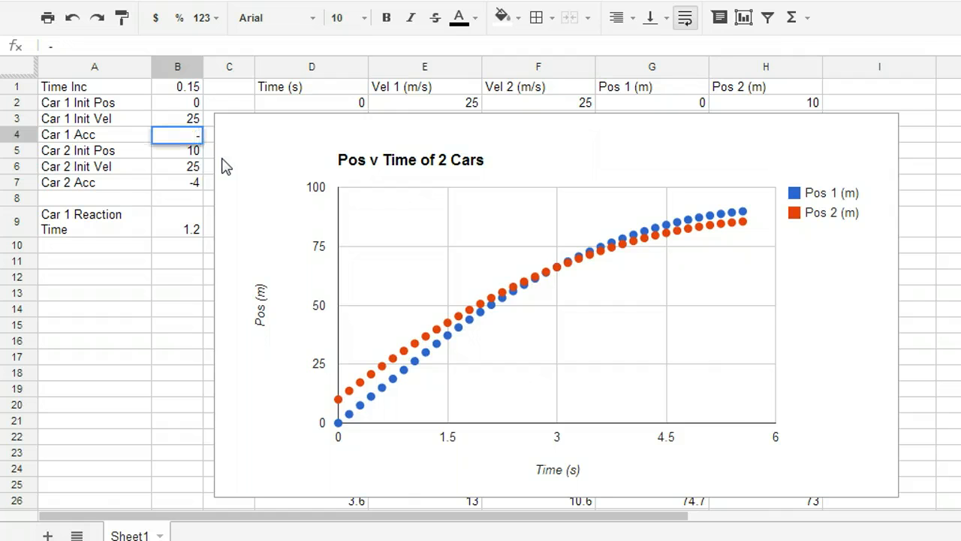
type("6")
key("Return")
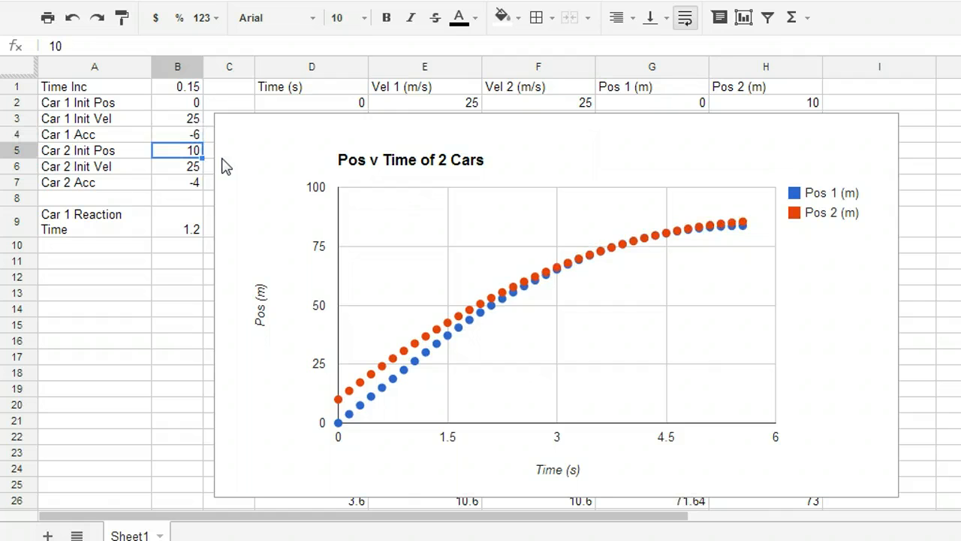
Set Car 1's acceleration in cell B4 to -6.5 to widen the gap between the two curves
key("Up")
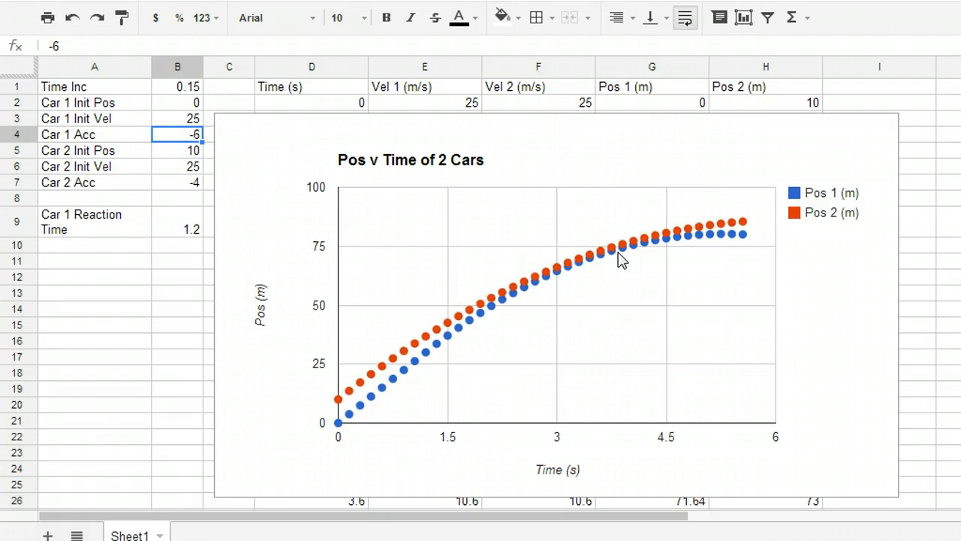
type("-6.5")
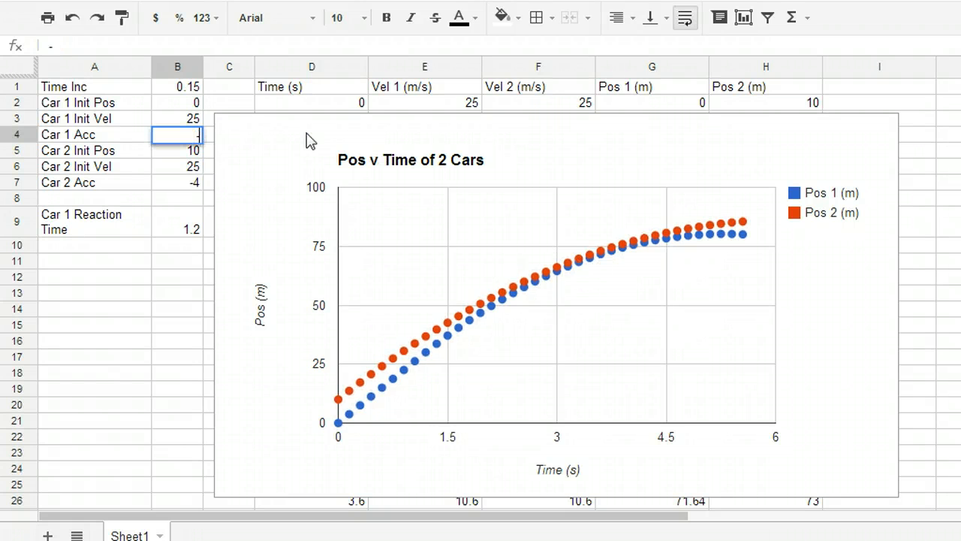
key("Return")
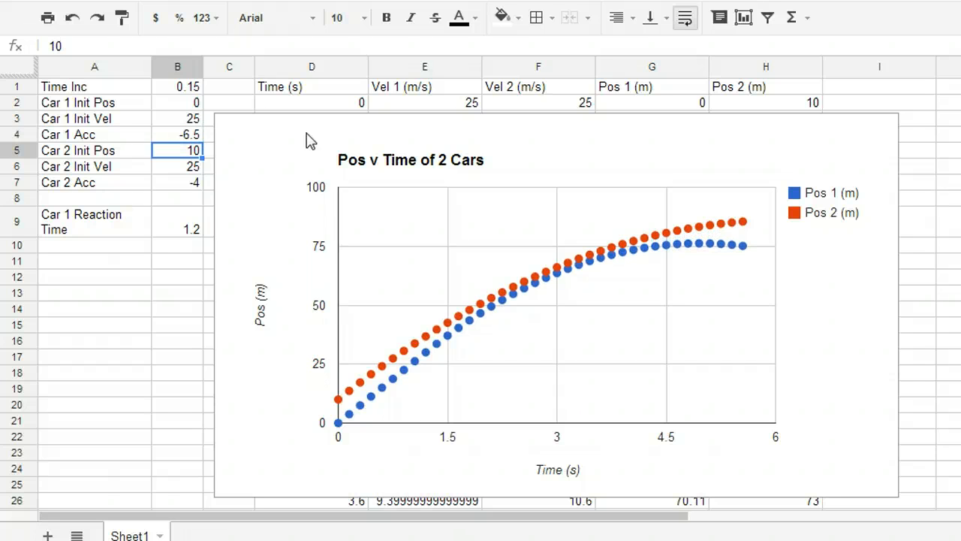
Set Car 1's acceleration in cell B4 to -7 to test even stronger braking
key("Up")
type("-7")
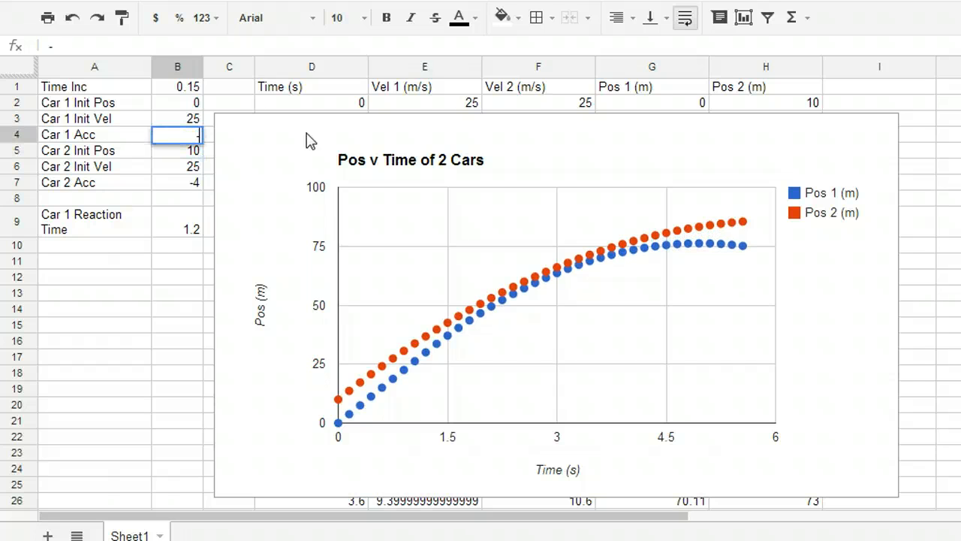
key("Return")
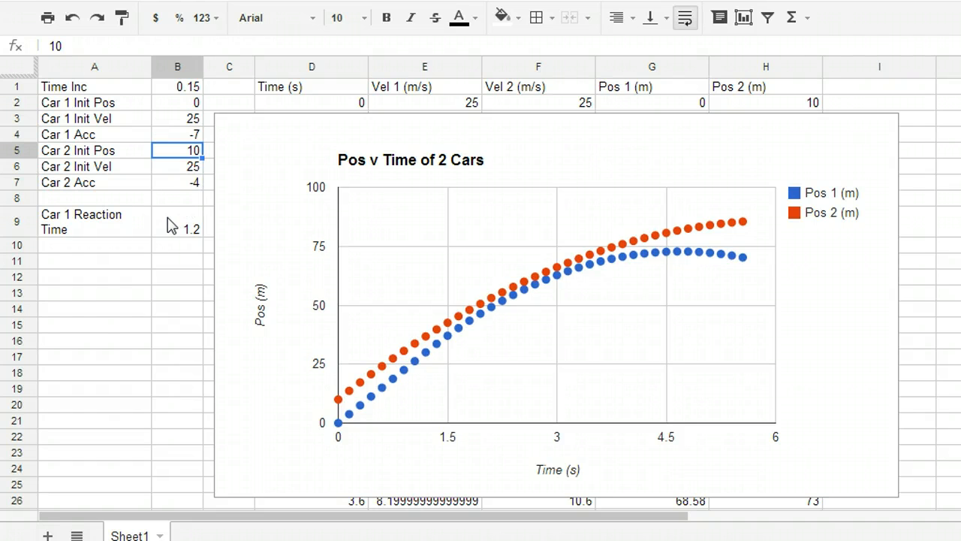
left_click(181, 89)
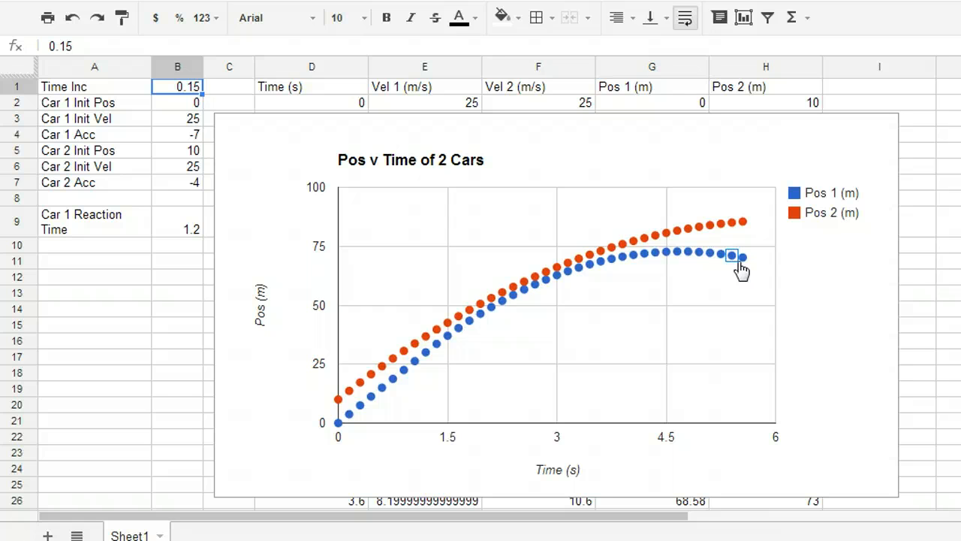
left_click(163, 132)
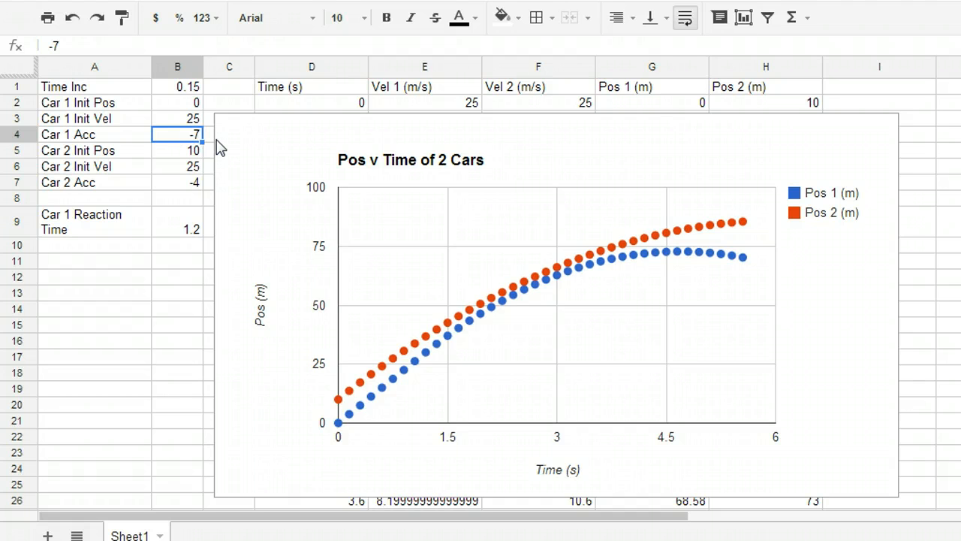
left_click(176, 157)
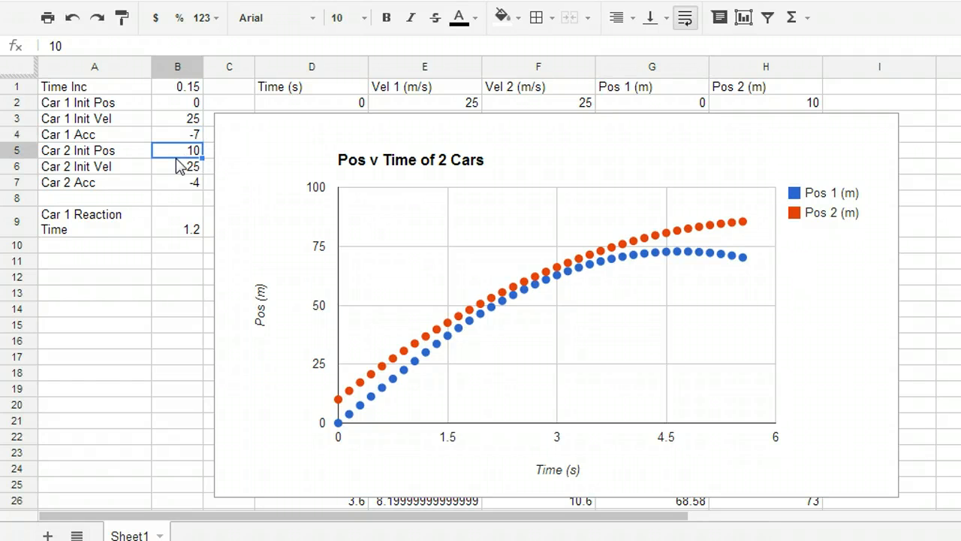